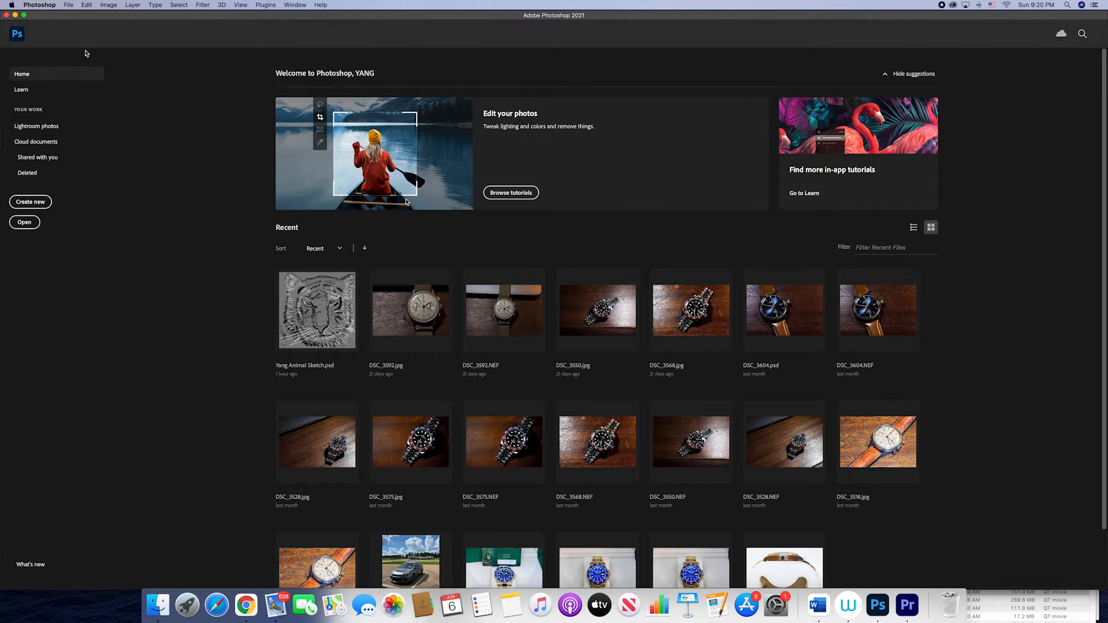
# Step: Start a new document and name it with the author's full name followed by "Animal Sketch"
pyautogui.click(70, 5)
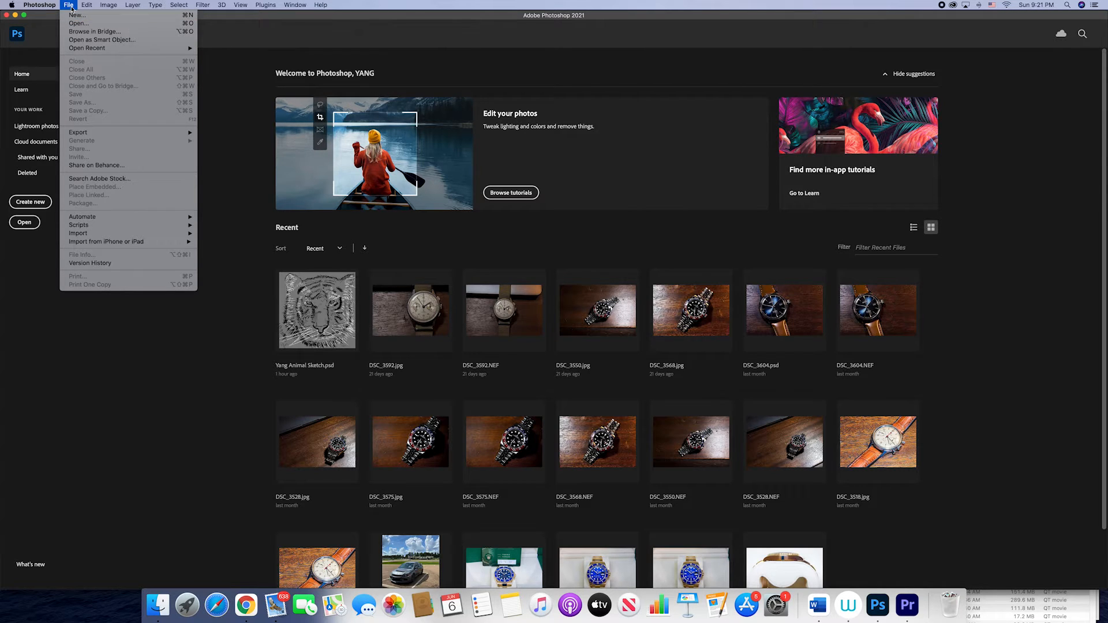
pyautogui.click(76, 15)
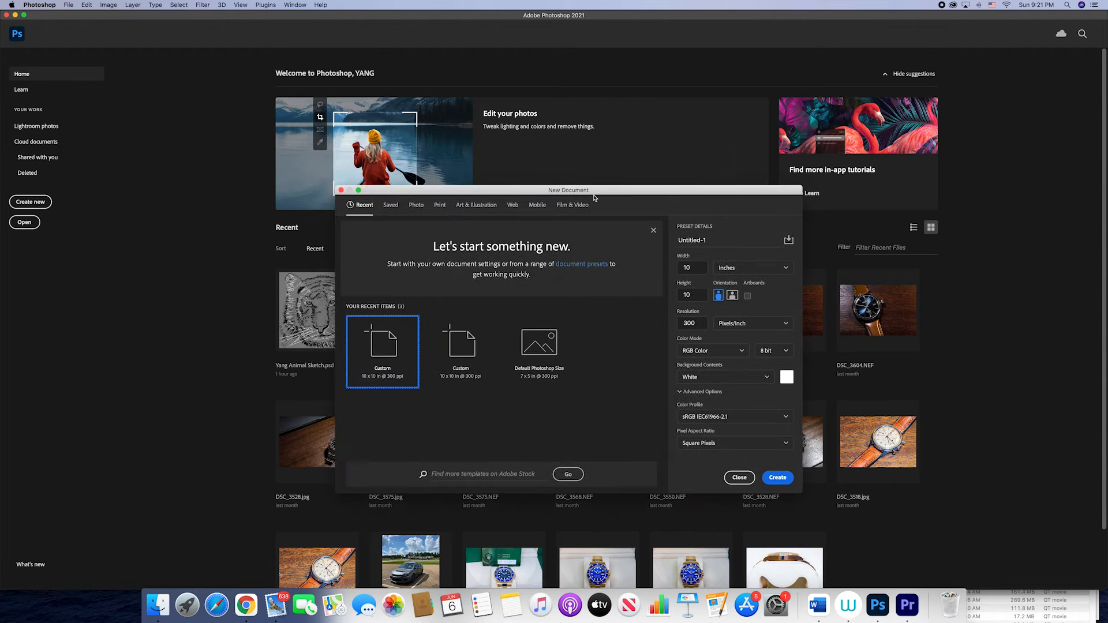
pyautogui.moveTo(716, 240); pyautogui.dragTo(656, 239)
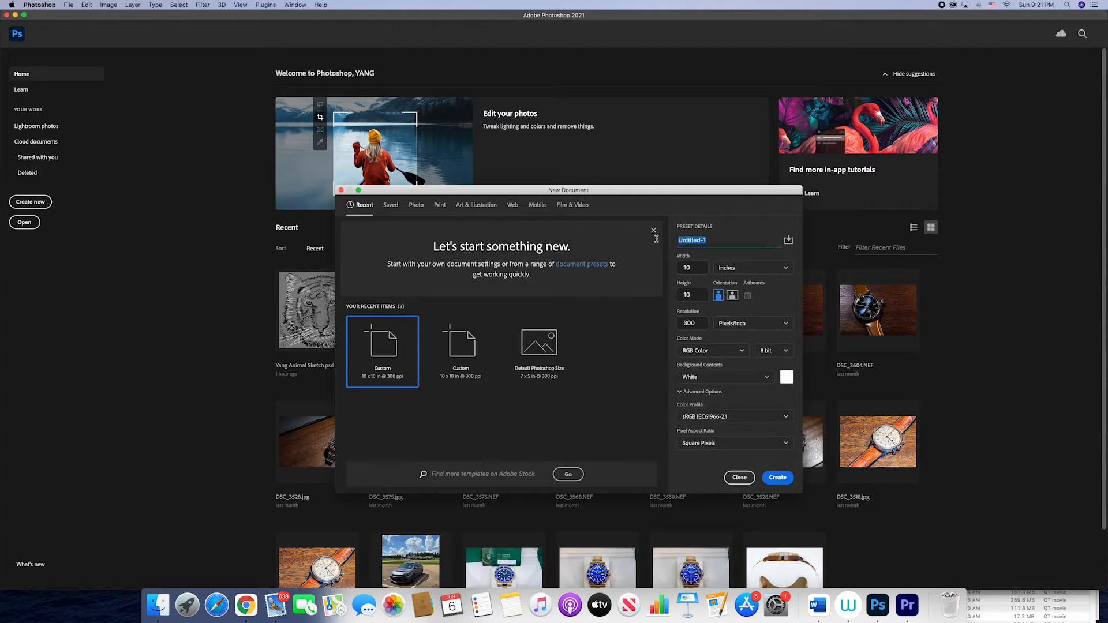
pyautogui.write('yang')
pyautogui.press('BackSpace')
pyautogui.press('BackSpace')
pyautogui.press('BackSpace')
pyautogui.write('Ya')
pyautogui.write('ng Meng.')
pyautogui.write(' Anim')
pyautogui.write('ia')
pyautogui.press('BackSpace')
pyautogui.press('BackSpace')
pyautogui.write('al Sketch')
# Step: Create the document at 10 by 10 inches and 300 pixels/inch, in 8-bit RGB Color with a white background
pyautogui.doubleClick(682, 267)
pyautogui.click(695, 294)
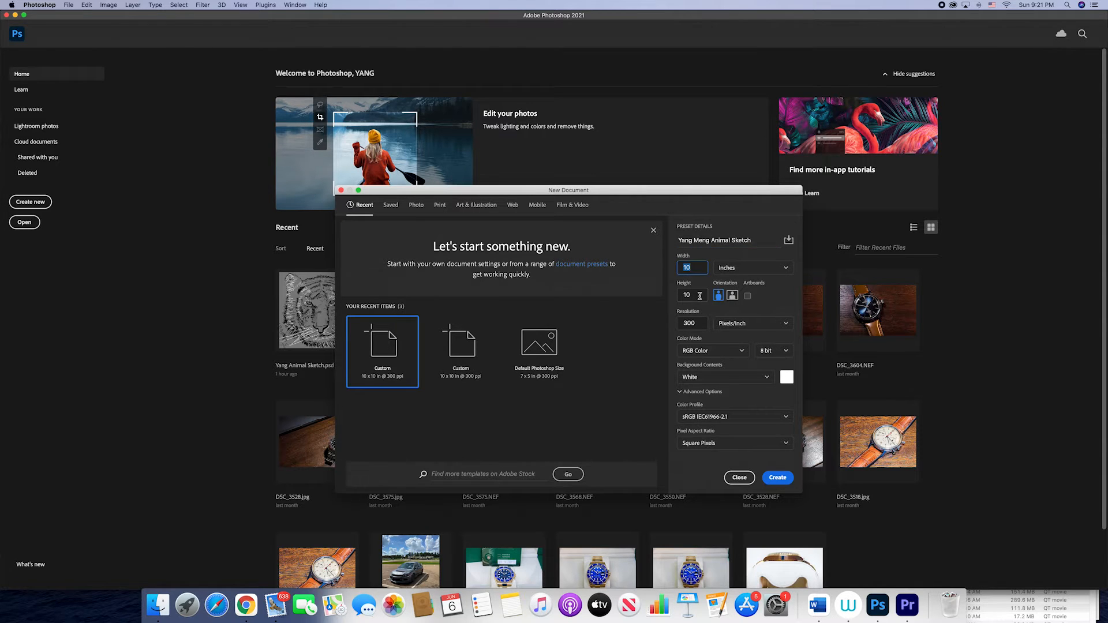
pyautogui.doubleClick(694, 295)
pyautogui.moveTo(699, 324); pyautogui.dragTo(679, 323)
pyautogui.click(717, 342)
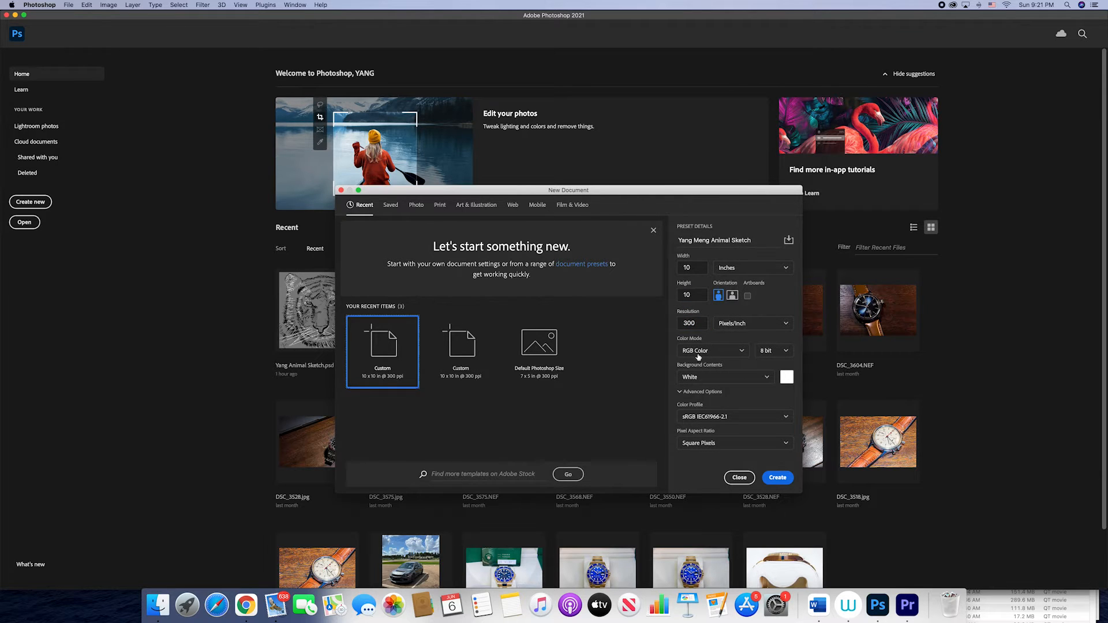
pyautogui.click(713, 392)
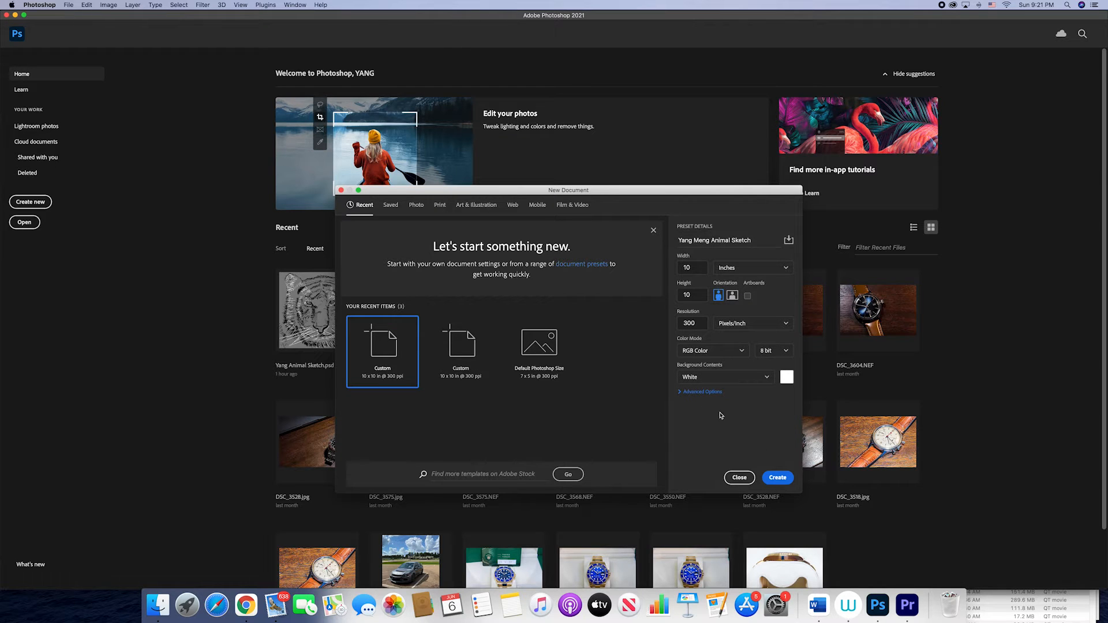
pyautogui.click(779, 478)
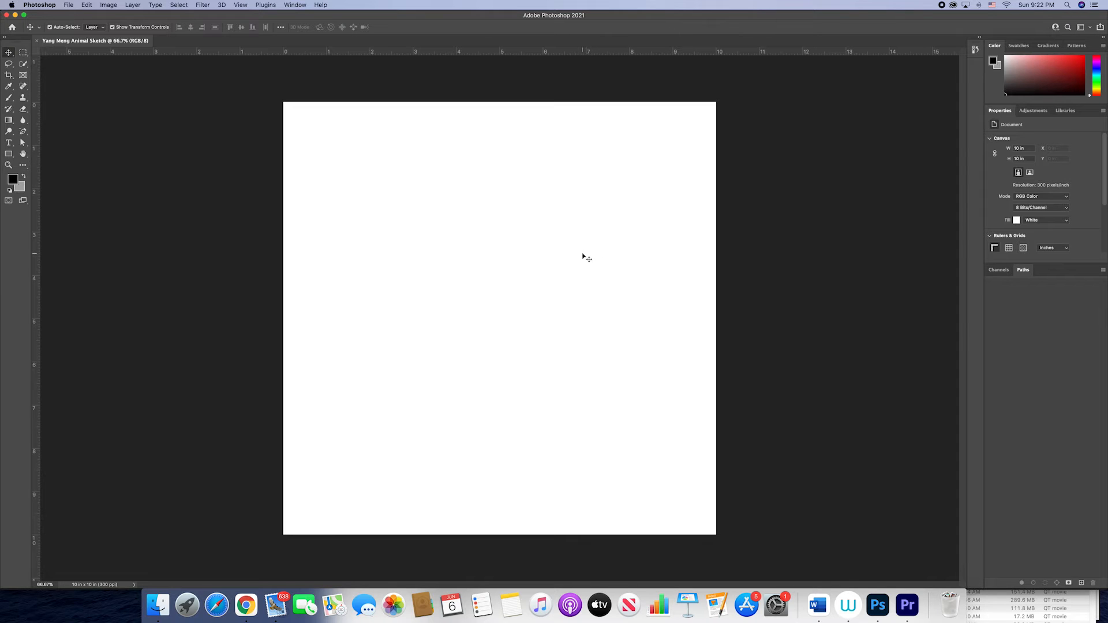
# Step: Switch to Finder, preview IMG_3054.JPG in Downloads, and place it into the blank document
pyautogui.click(68, 5)
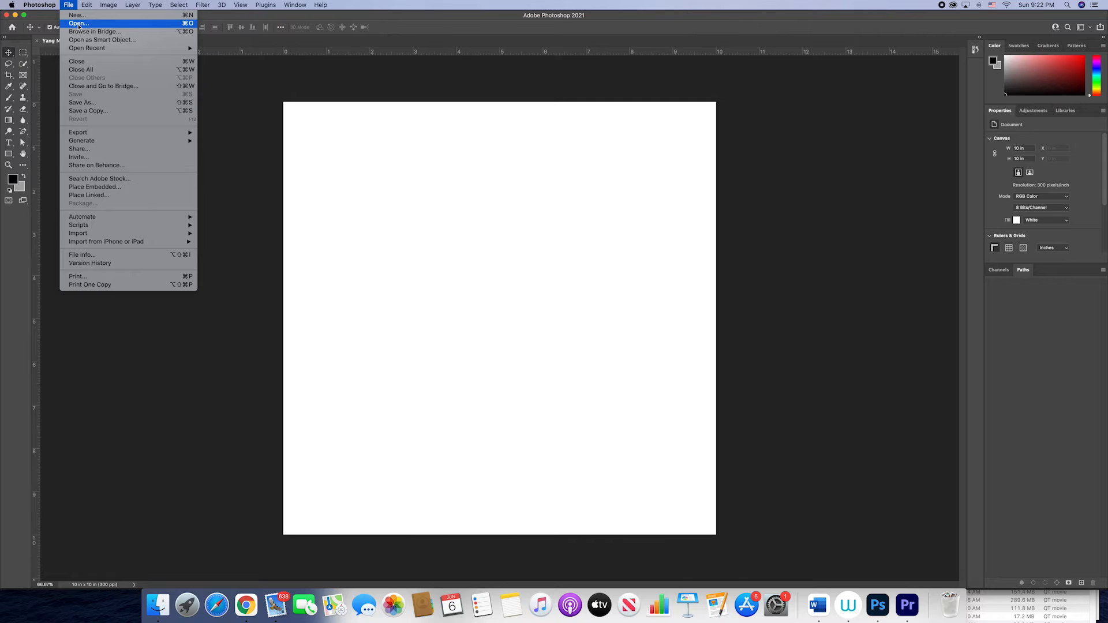
pyautogui.click(283, 194)
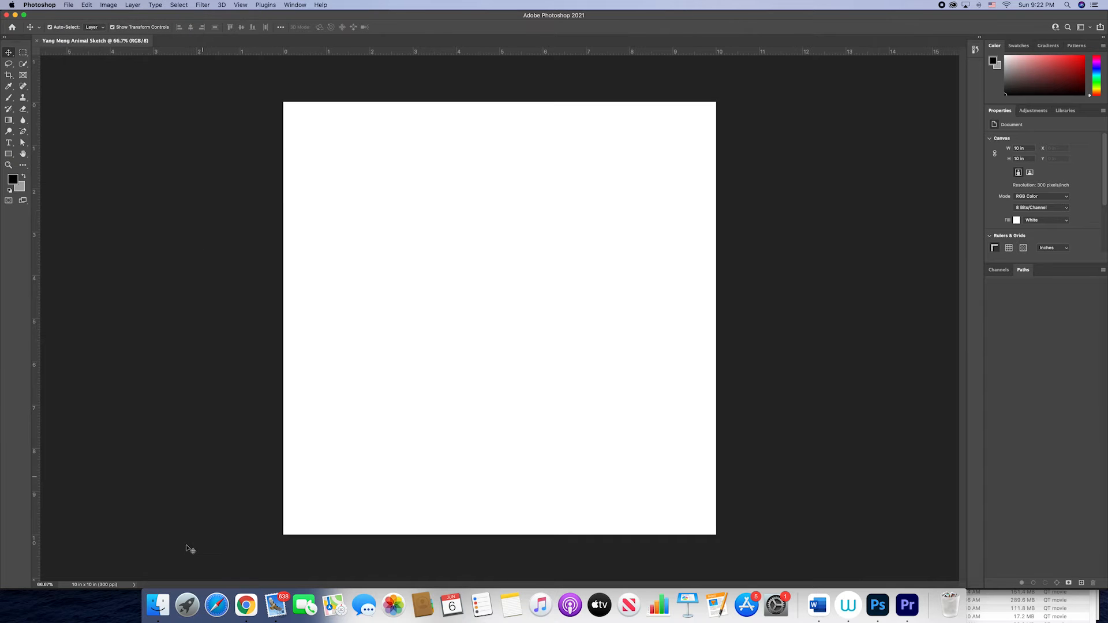
pyautogui.click(159, 608)
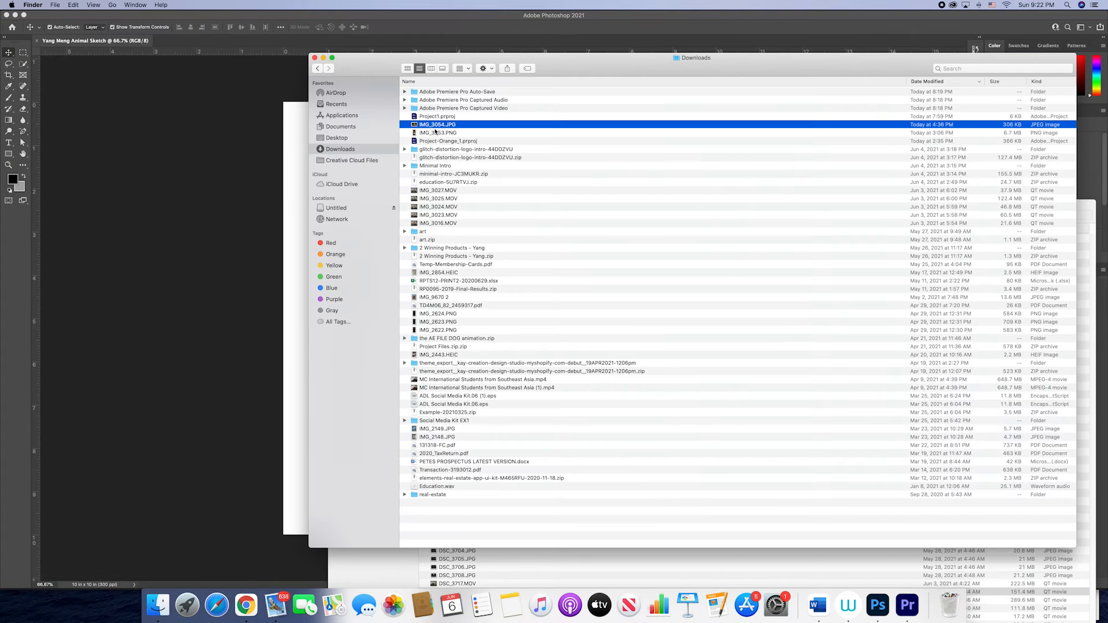
pyautogui.press('space')
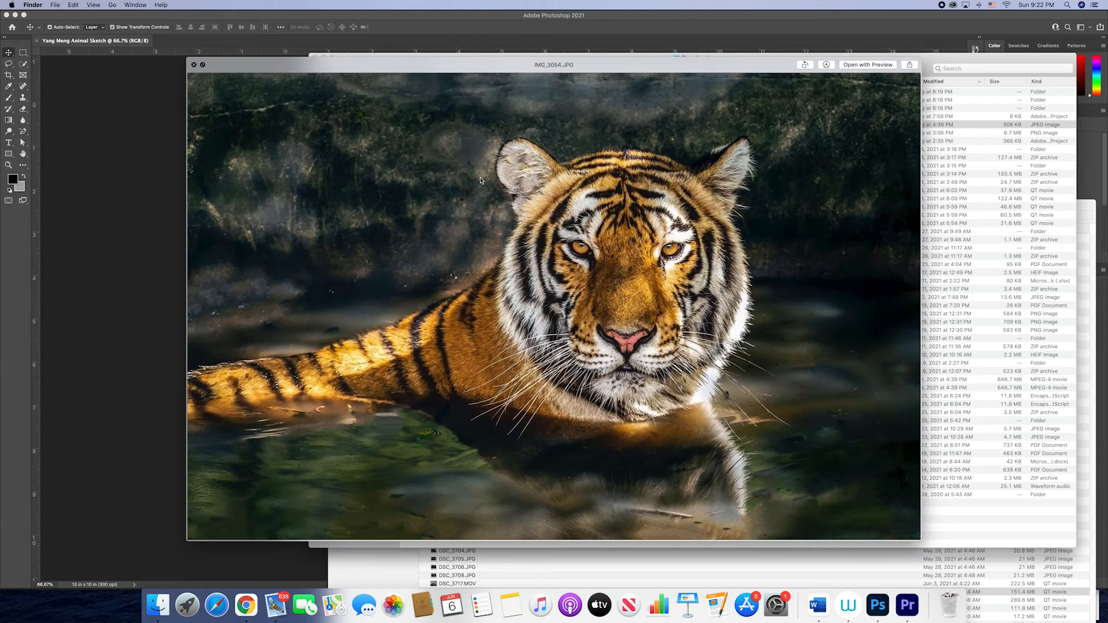
pyautogui.press('space')
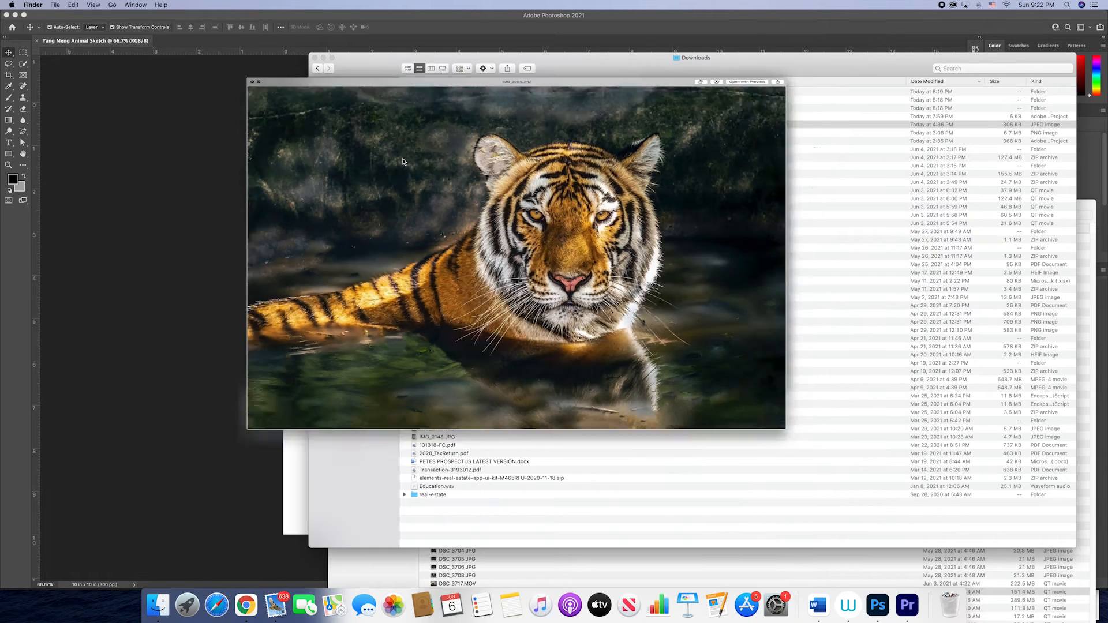
pyautogui.press('space')
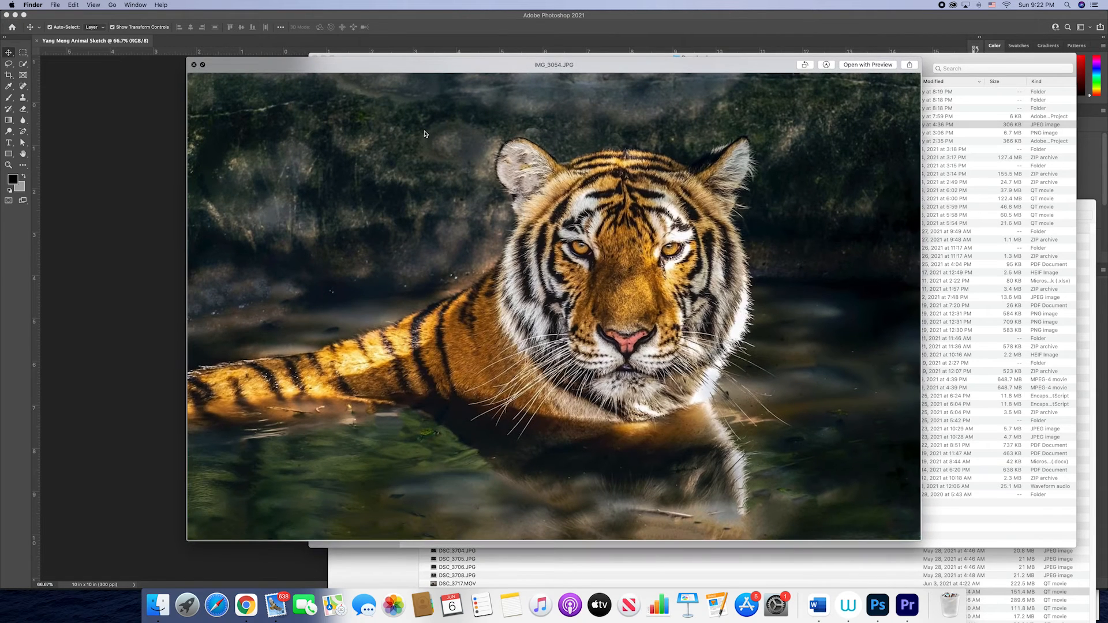
pyautogui.press('space')
pyautogui.moveTo(421, 126); pyautogui.dragTo(318, 265)
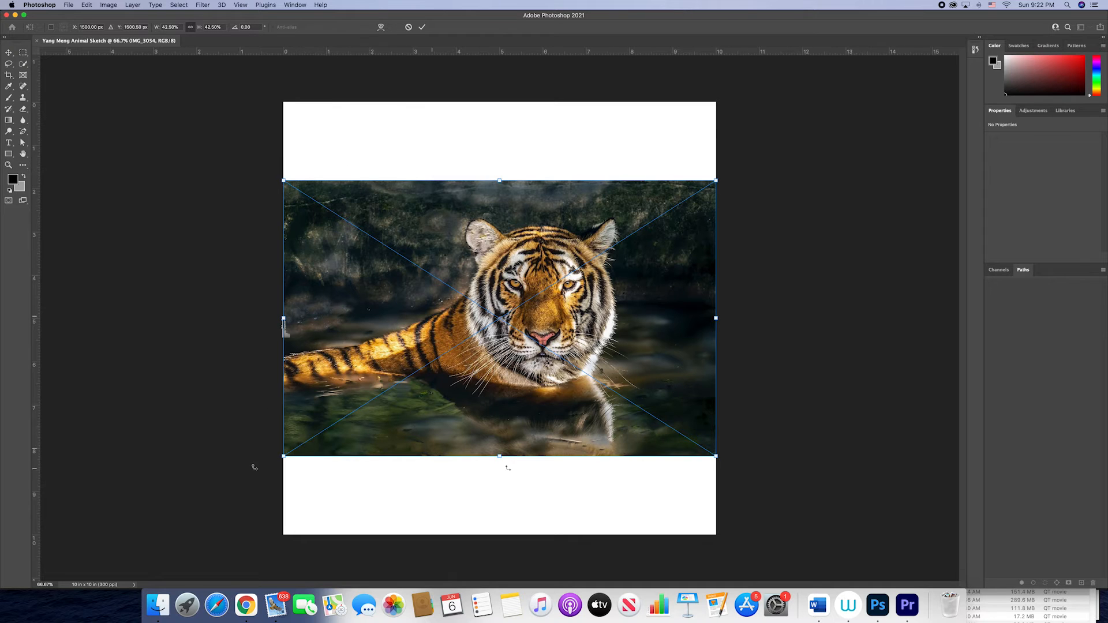
# Step: Scale the placed tiger photo to about 82% and position it so the head fills the canvas, committing the transform
pyautogui.moveTo(714, 181); pyautogui.dragTo(920, 75)
pyautogui.moveTo(683, 213); pyautogui.dragTo(620, 229)
pyautogui.moveTo(535, 223); pyautogui.dragTo(533, 225)
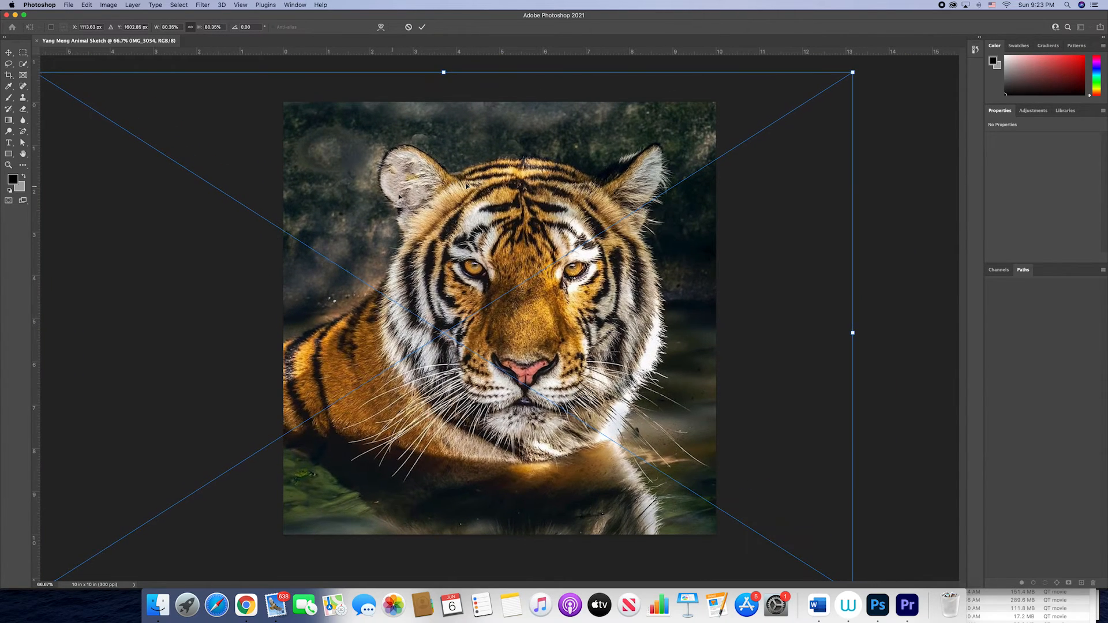
pyautogui.moveTo(854, 73)
pyautogui.mouseDown()
pyautogui.moveTo(868, 59)
pyautogui.moveTo(861, 67)
pyautogui.mouseUp()
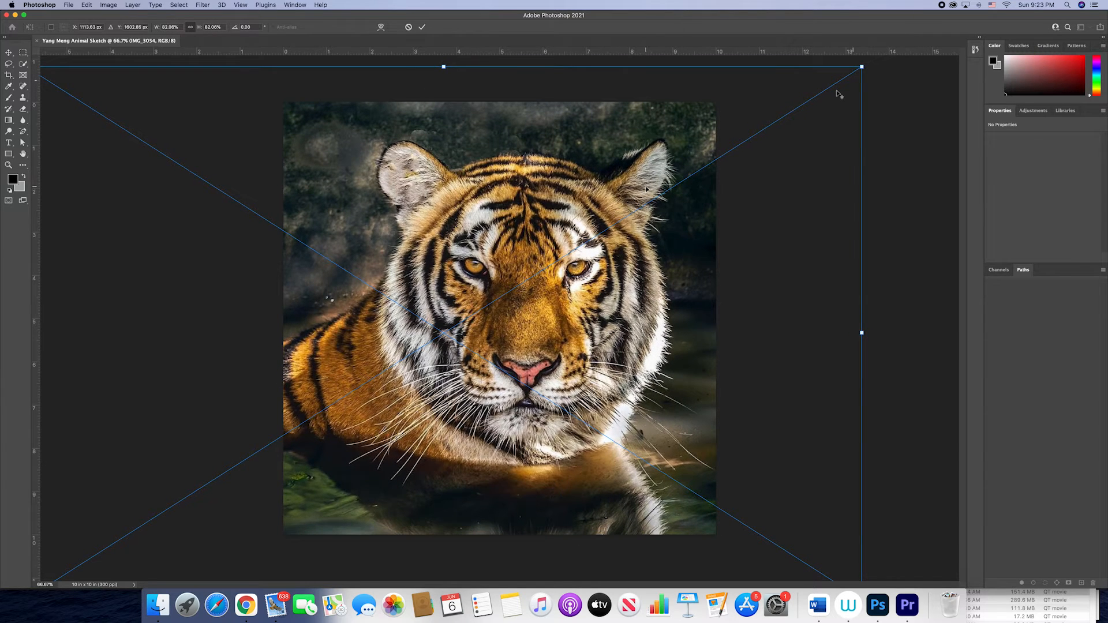
pyautogui.moveTo(643, 196); pyautogui.dragTo(645, 200)
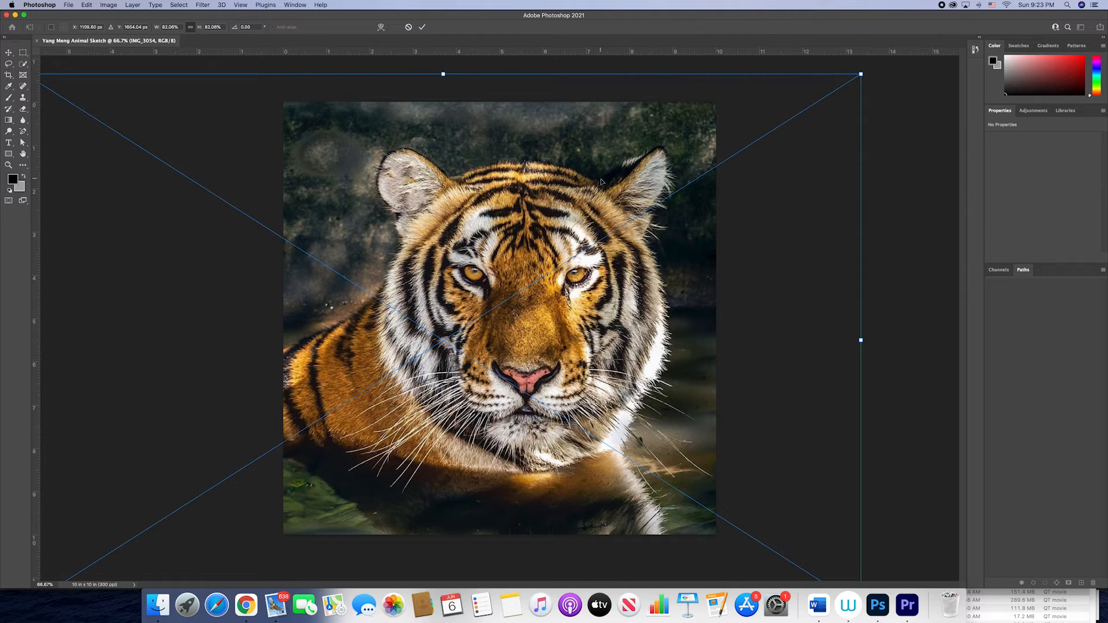
pyautogui.click(423, 28)
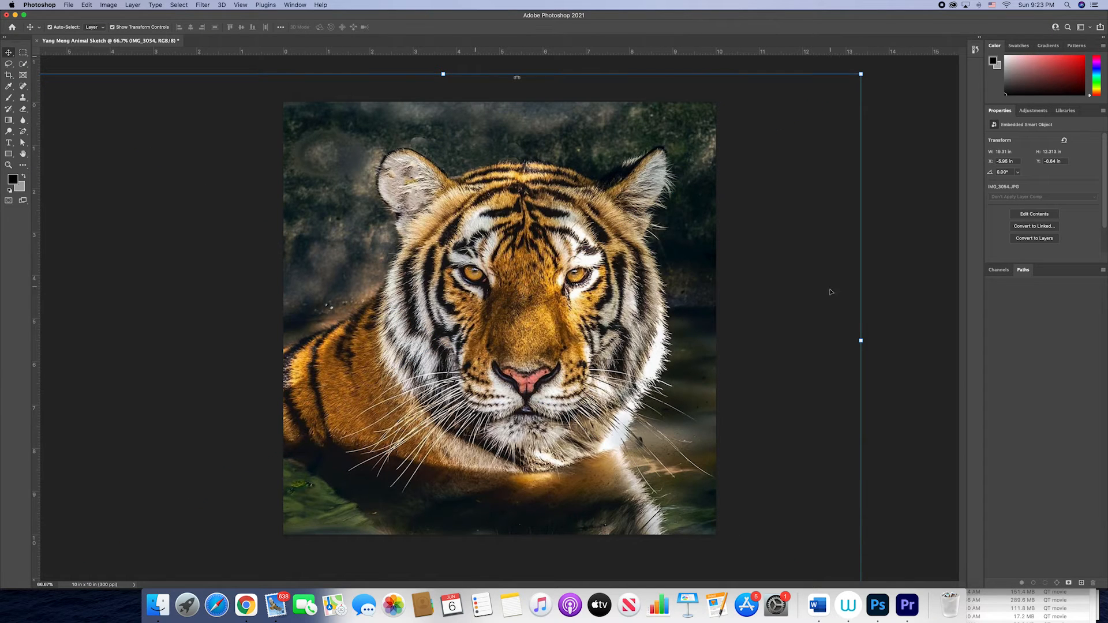
pyautogui.click(882, 316)
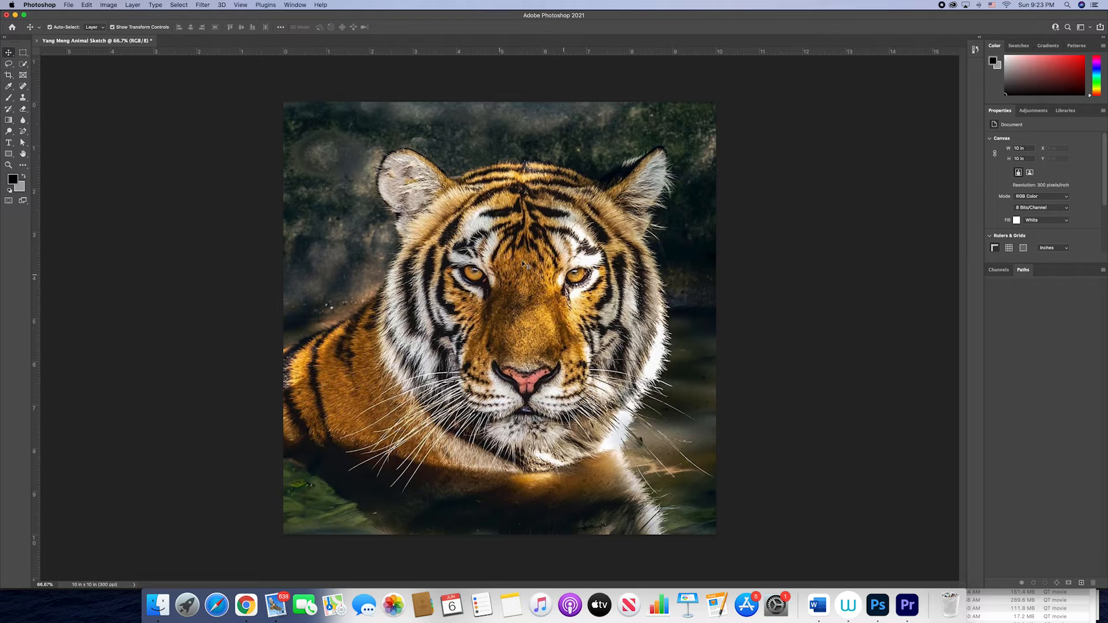
# Step: Create a second 10 by 10 inch, 300 pixels/inch white document named with the author's full name followed by "_ Animal_ Sketch"
pyautogui.click(73, 7)
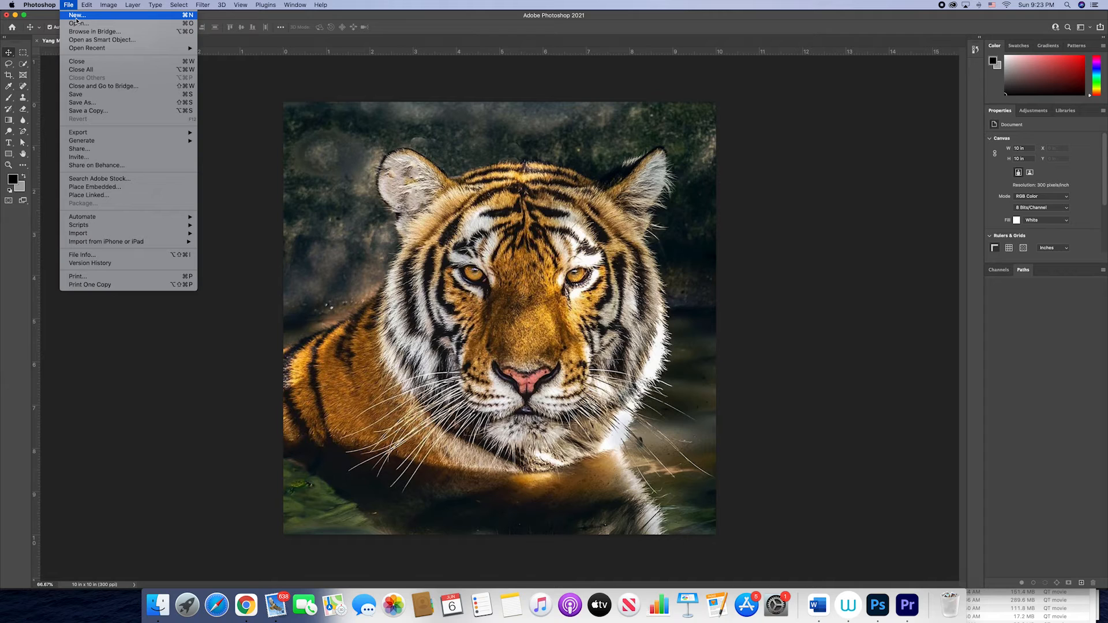
pyautogui.click(77, 16)
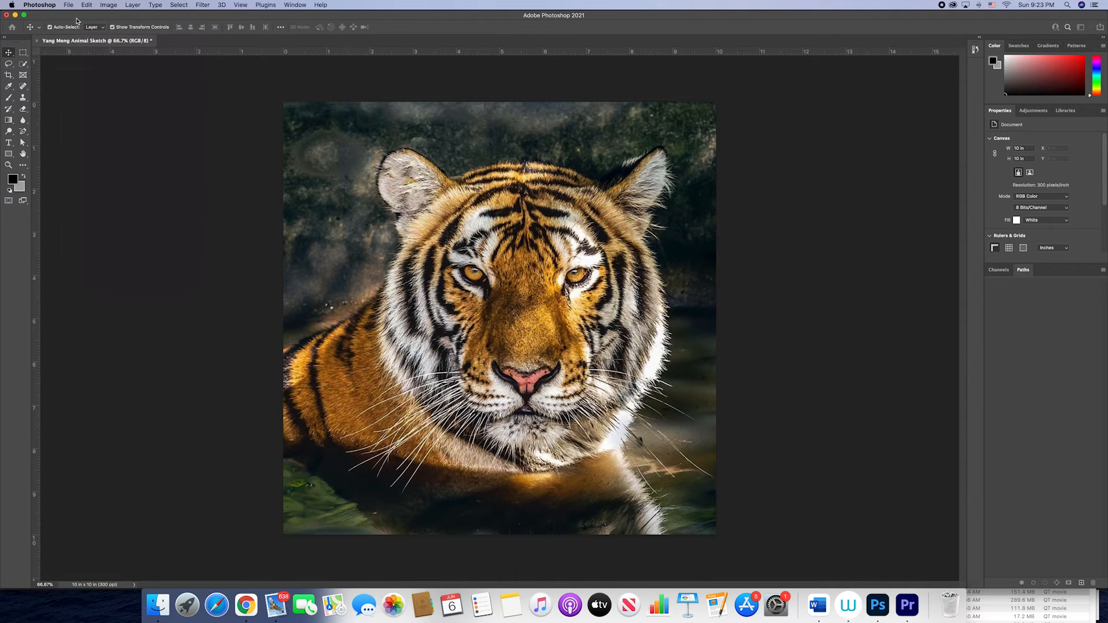
pyautogui.click(716, 245)
pyautogui.moveTo(710, 242); pyautogui.dragTo(666, 240)
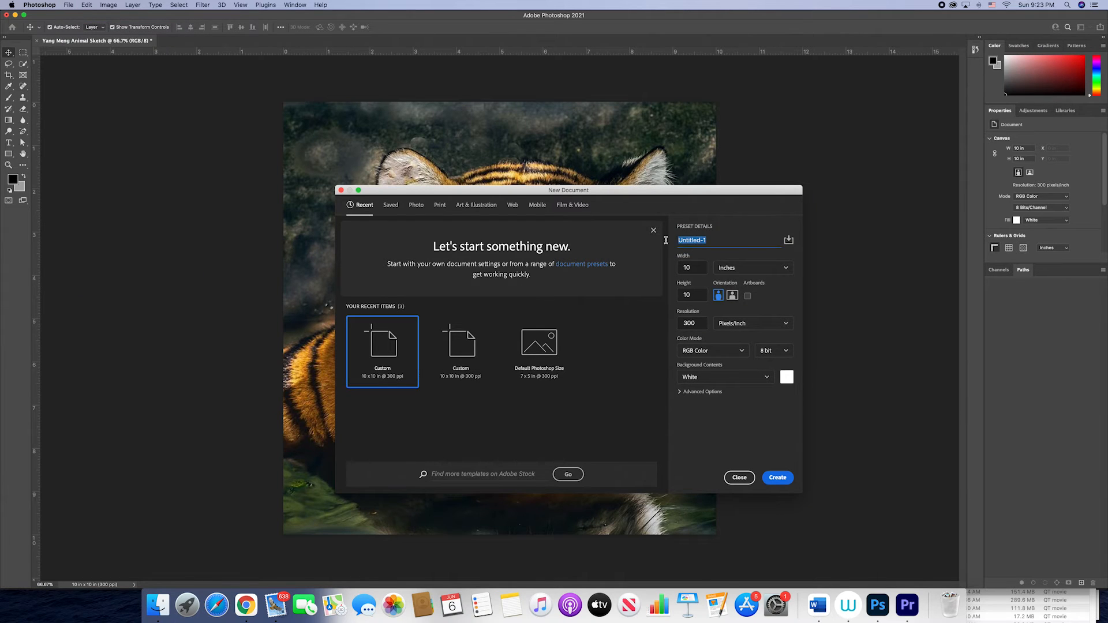
pyautogui.write('ya')
pyautogui.write('ang')
pyautogui.write(' Me')
pyautogui.write('ng_ Animal')
pyautogui.write('_ Sketch')
pyautogui.click(779, 479)
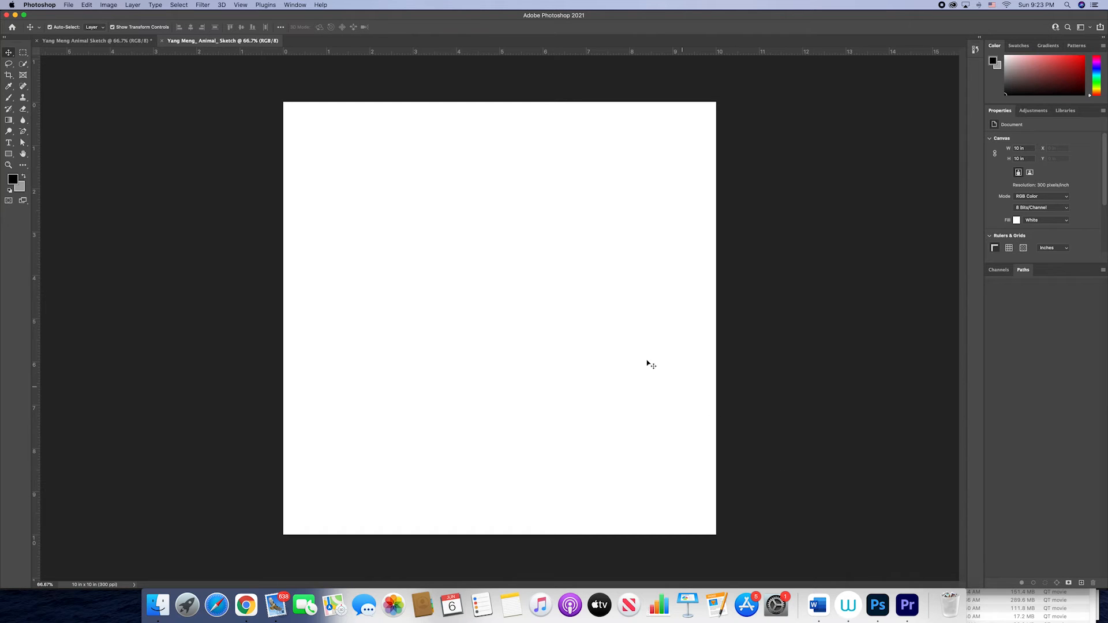
# Step: Reset the Essentials workspace and float a shortened Layers panel beside the canvas
pyautogui.click(295, 7)
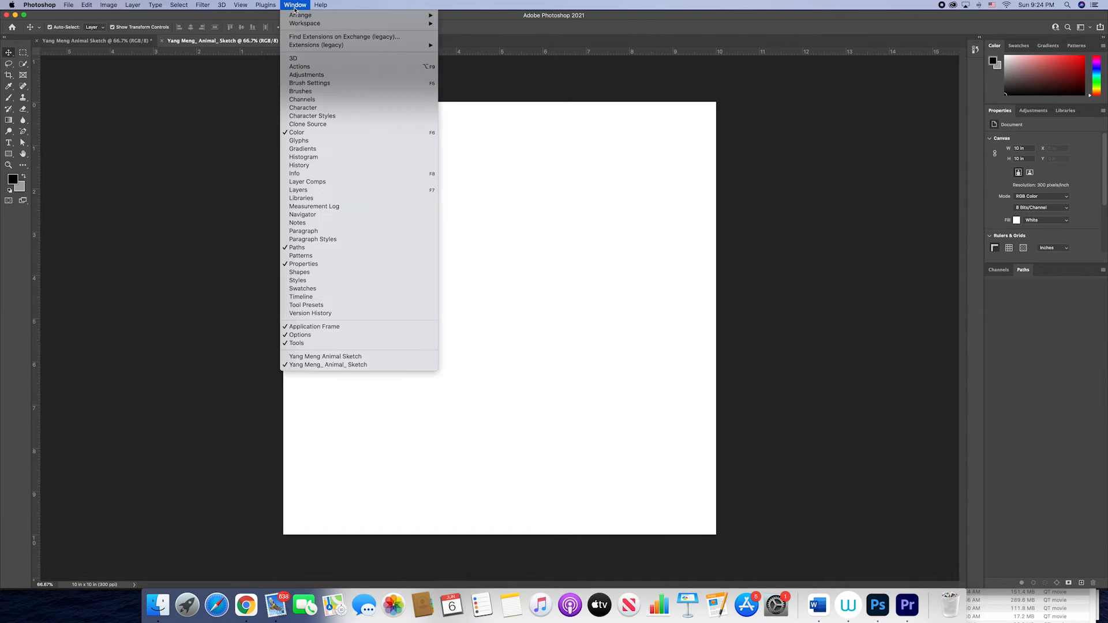
pyautogui.moveTo(302, 27)
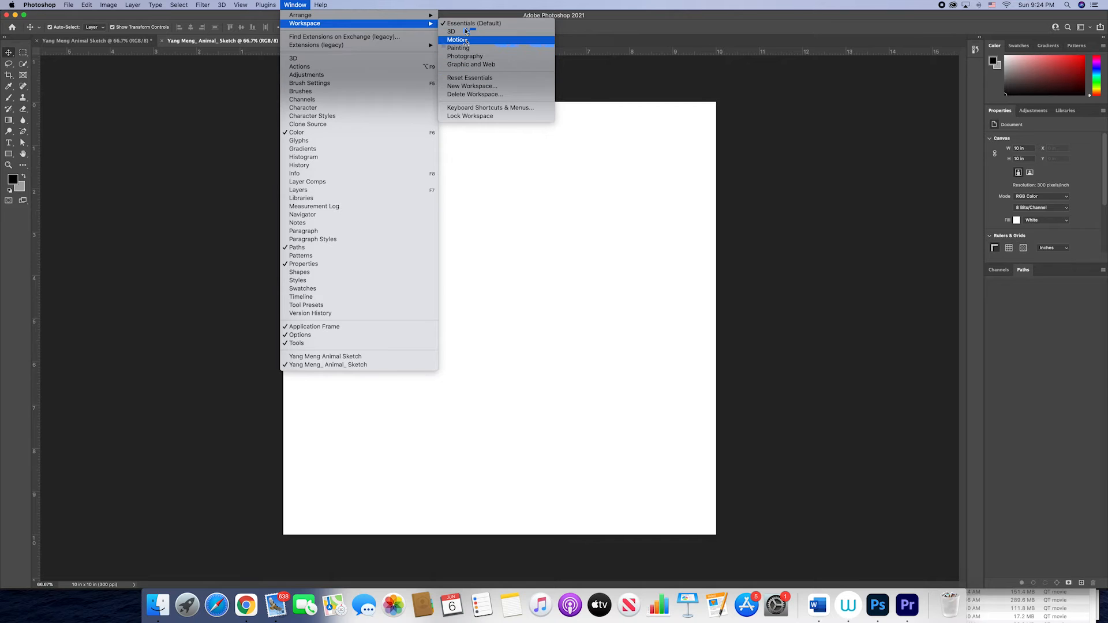
pyautogui.click(477, 81)
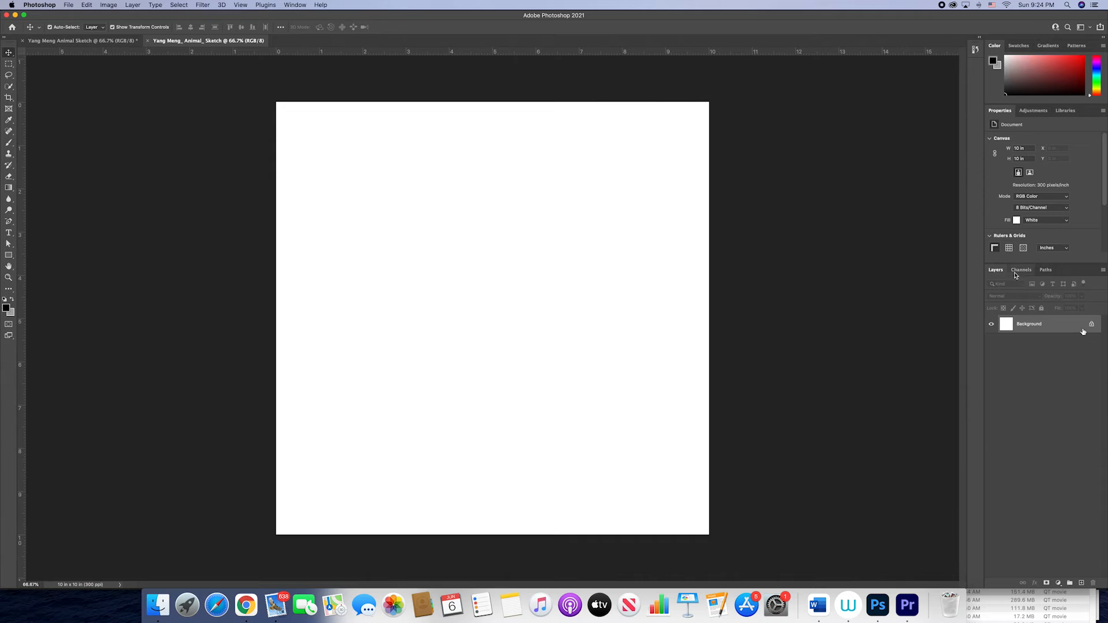
pyautogui.moveTo(999, 270); pyautogui.dragTo(749, 166)
pyautogui.moveTo(789, 262); pyautogui.dragTo(777, 377)
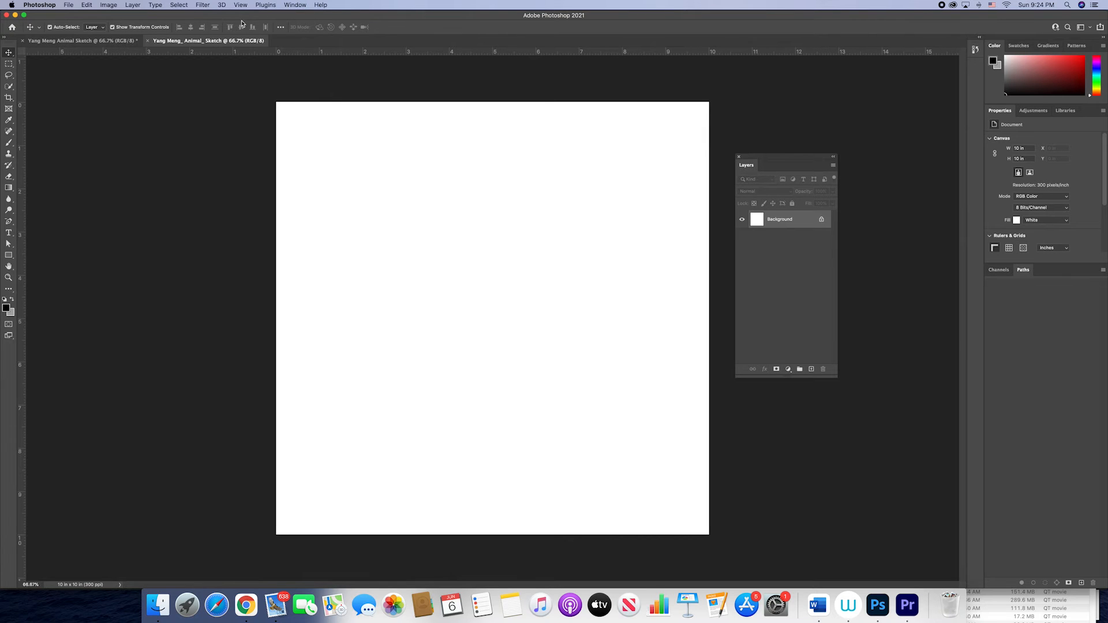
# Step: Arrange the two documents 2-up Vertical and move the Layers panel between them, clear of the tiger's face
pyautogui.click(295, 5)
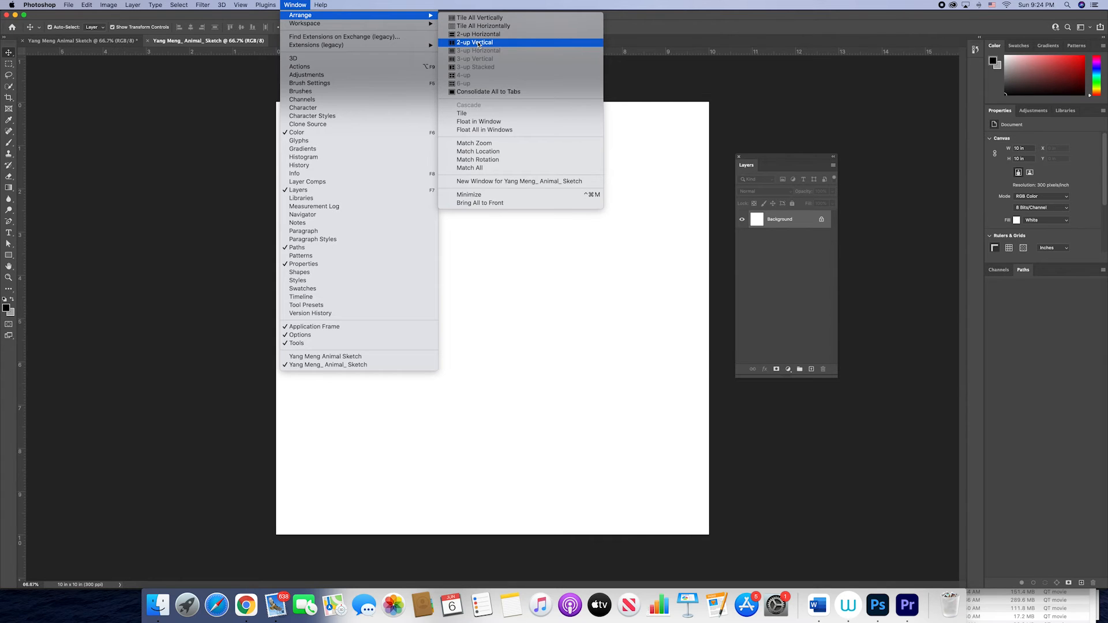
pyautogui.click(478, 43)
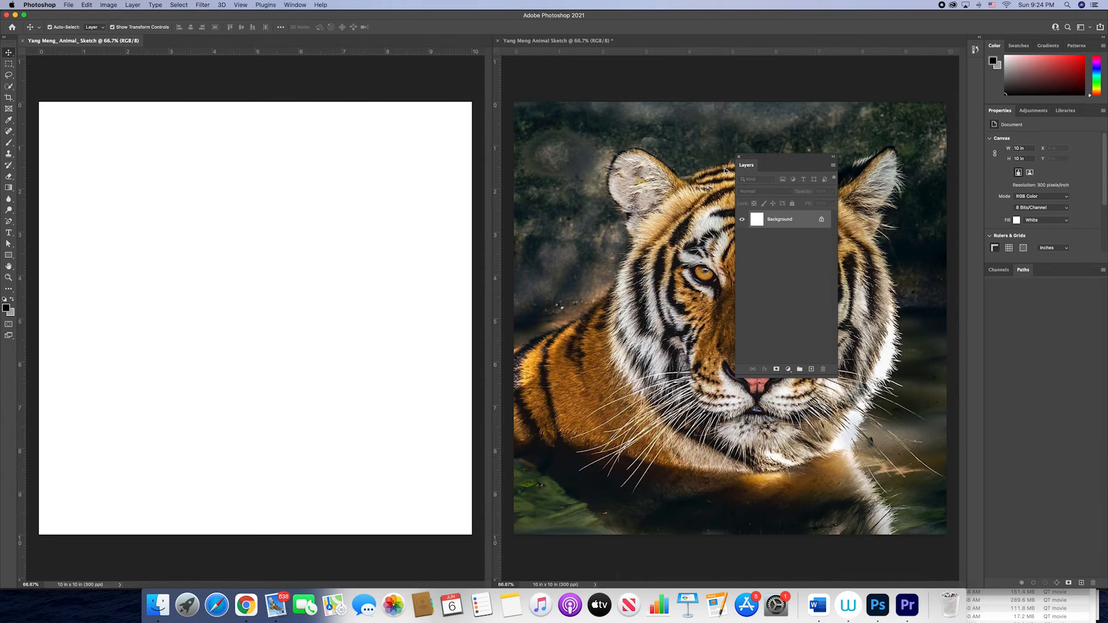
pyautogui.moveTo(738, 172); pyautogui.dragTo(465, 124)
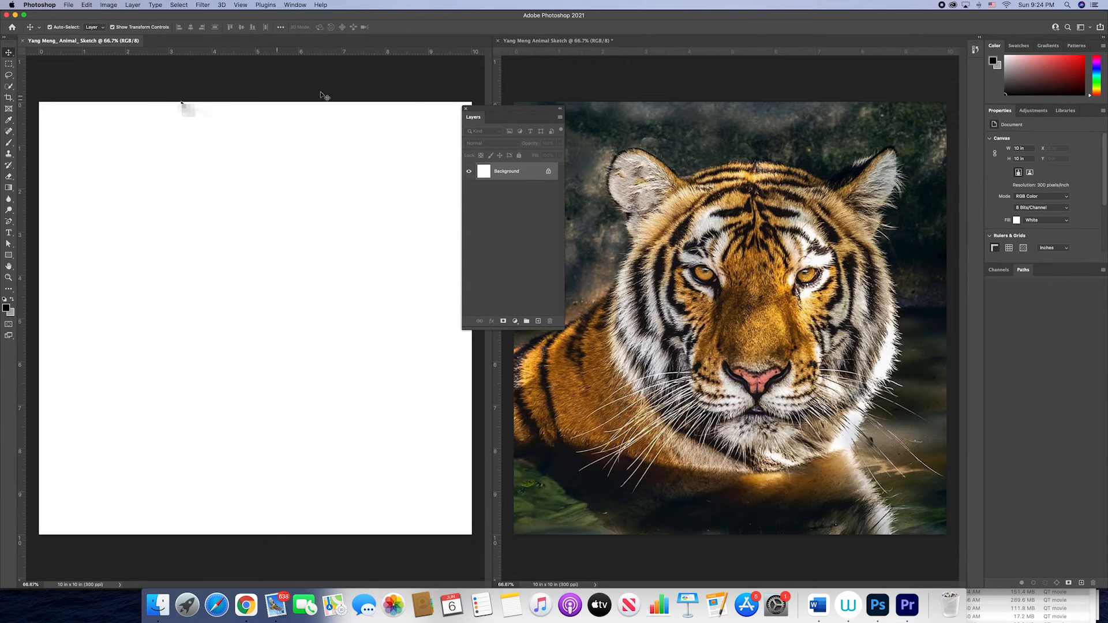
pyautogui.click(542, 83)
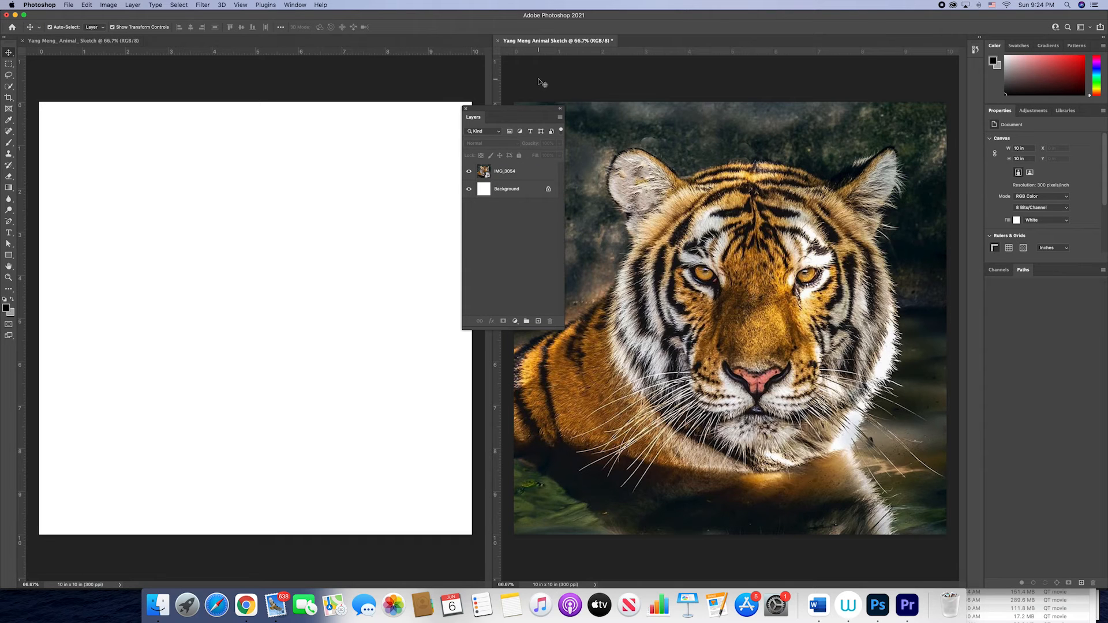
# Step: Fill the blank document's background with 50% Gray in Normal mode at 100% opacity, and return to the Move tool
pyautogui.click(441, 223)
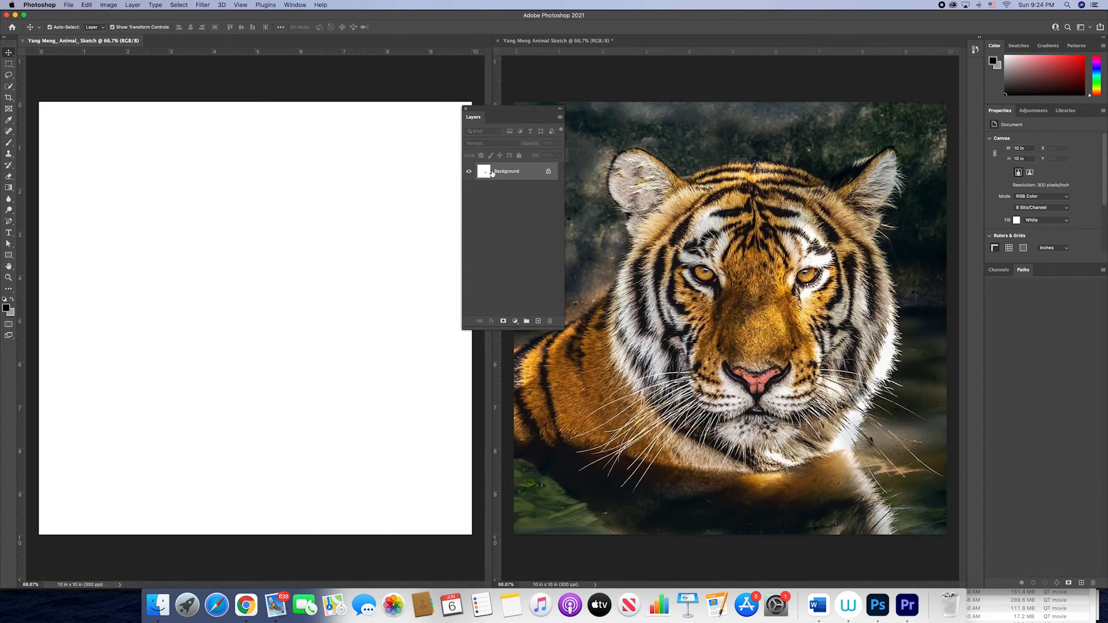
pyautogui.click(89, 5)
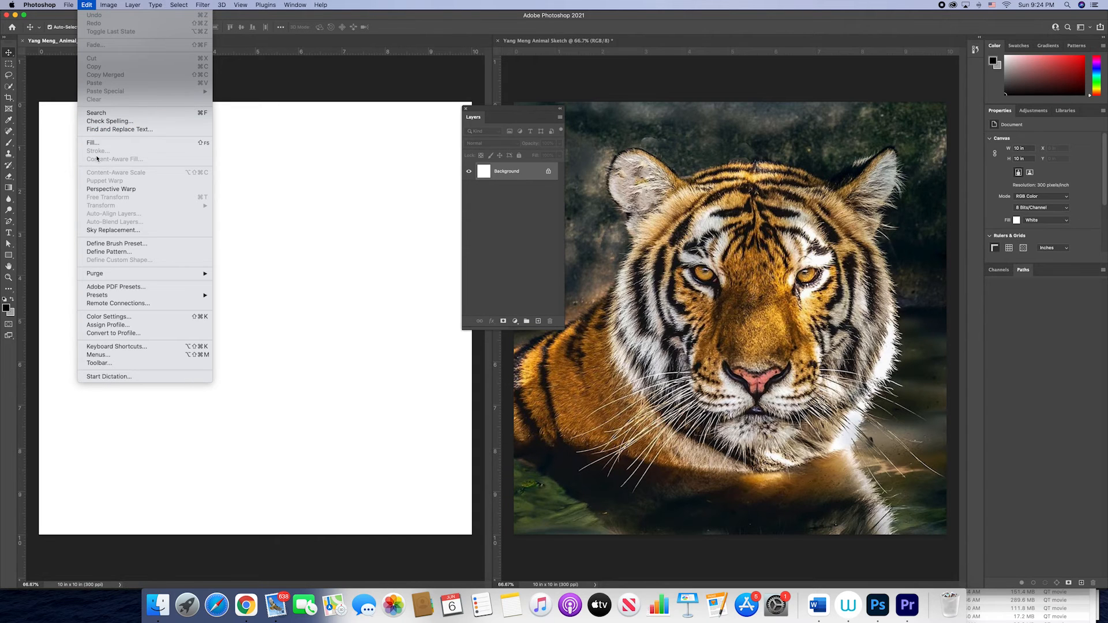
pyautogui.click(93, 142)
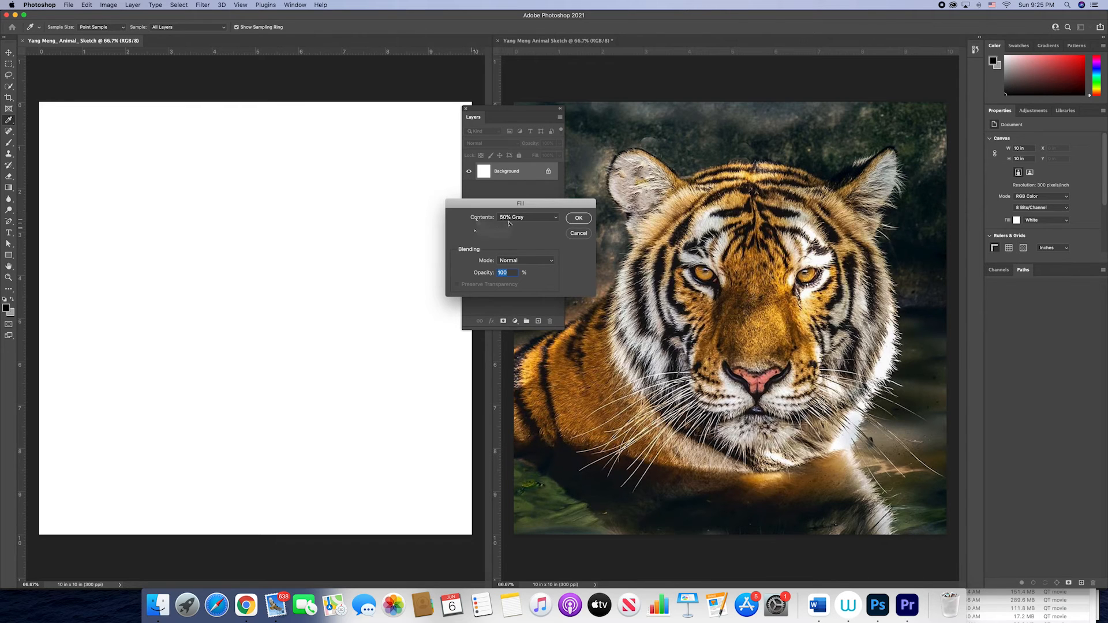
pyautogui.click(537, 223)
pyautogui.click(549, 219)
pyautogui.click(578, 220)
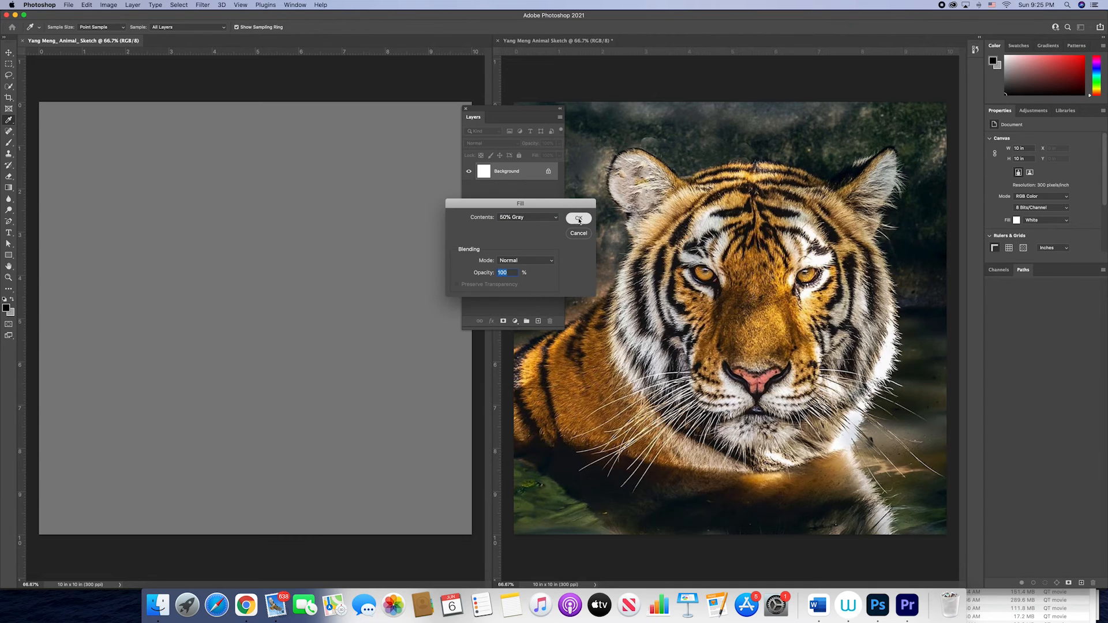
pyautogui.press('v')
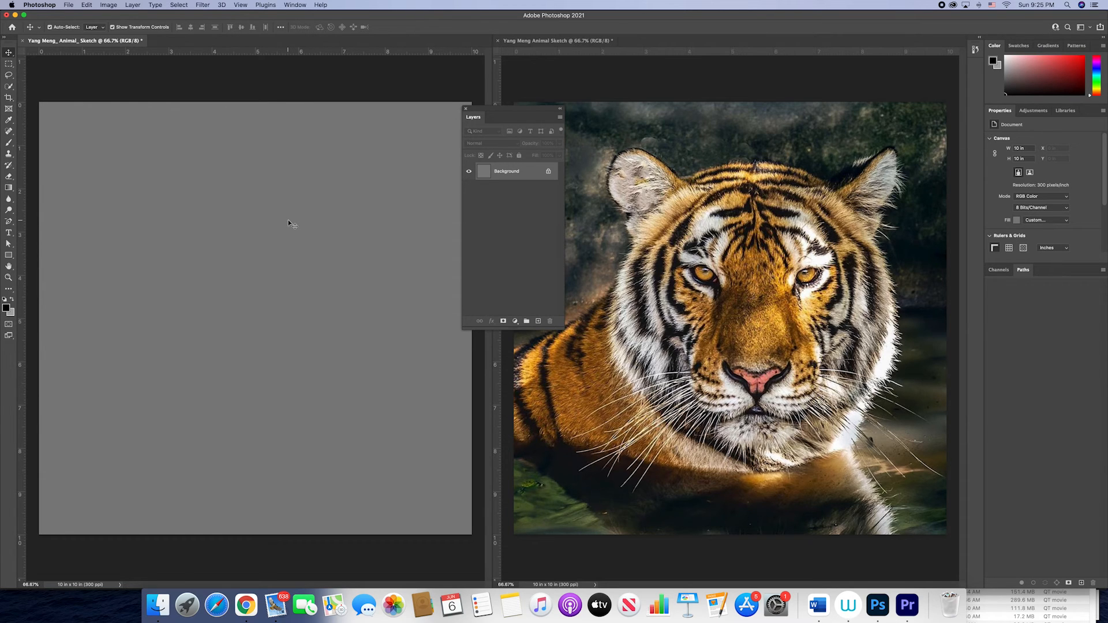
# Step: Fill the gray sketch canvas with a red foreground color using the Paint Bucket tool
pyautogui.click(12, 192)
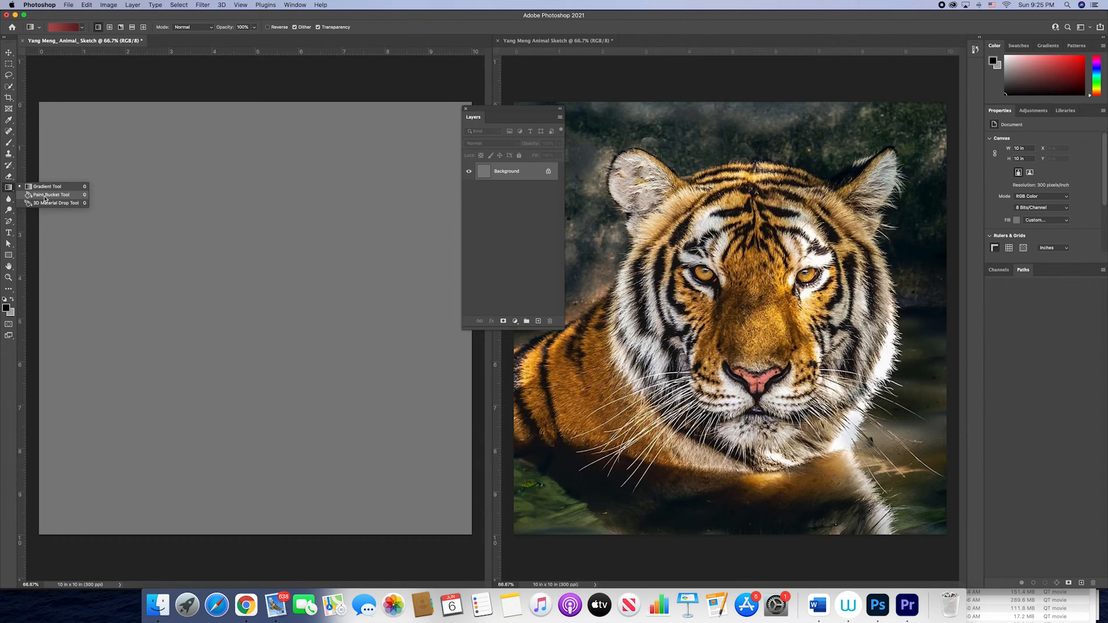
pyautogui.click(48, 199)
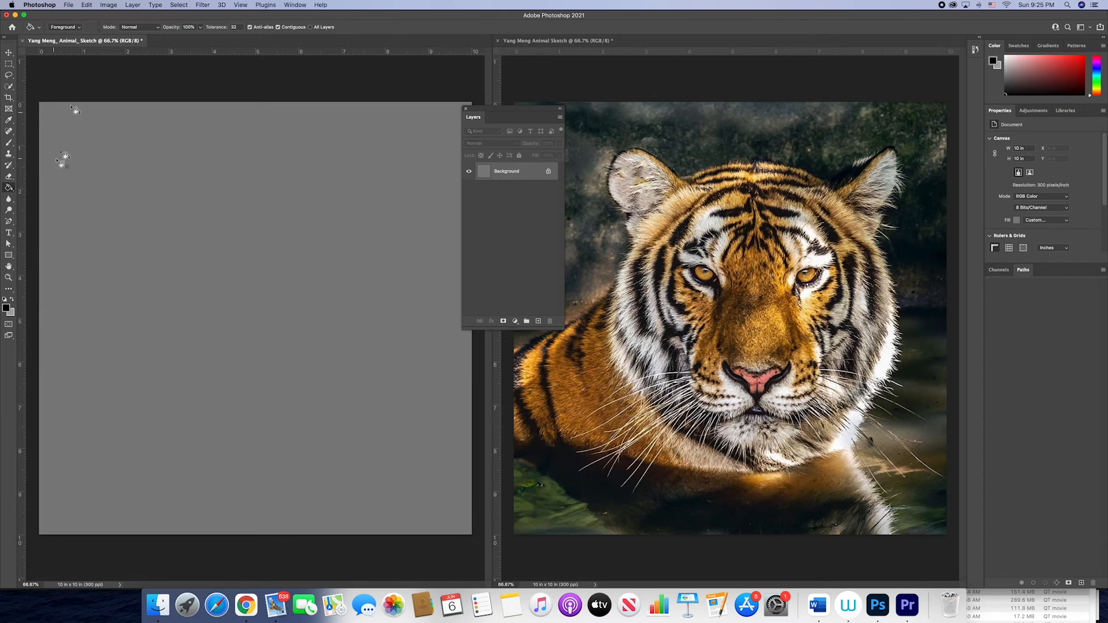
pyautogui.click(7, 308)
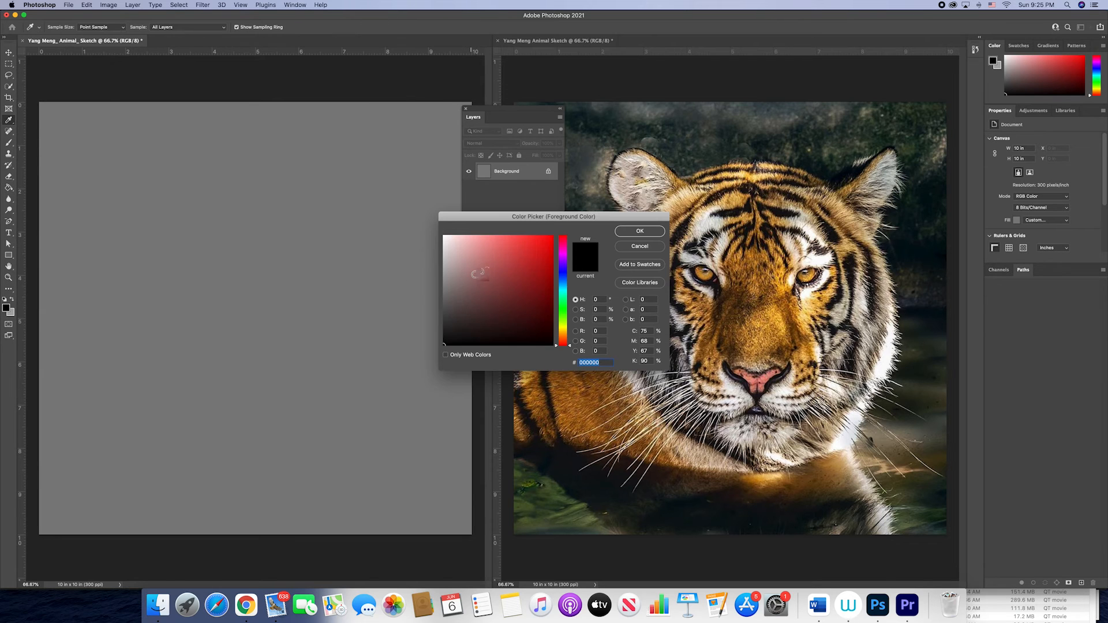
pyautogui.click(521, 254)
pyautogui.click(640, 231)
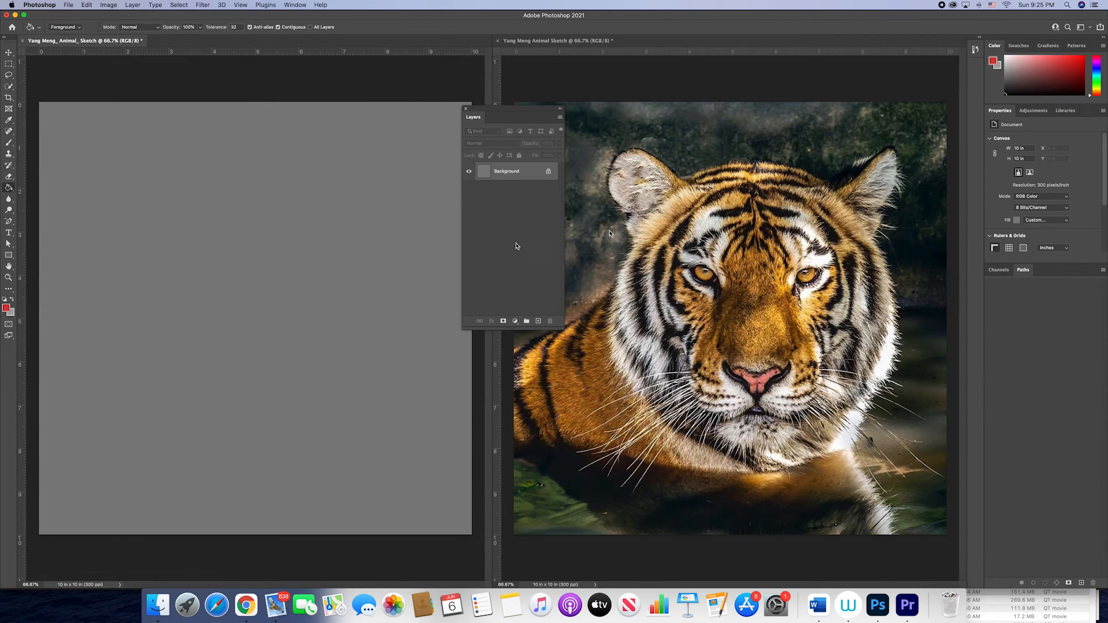
pyautogui.click(346, 266)
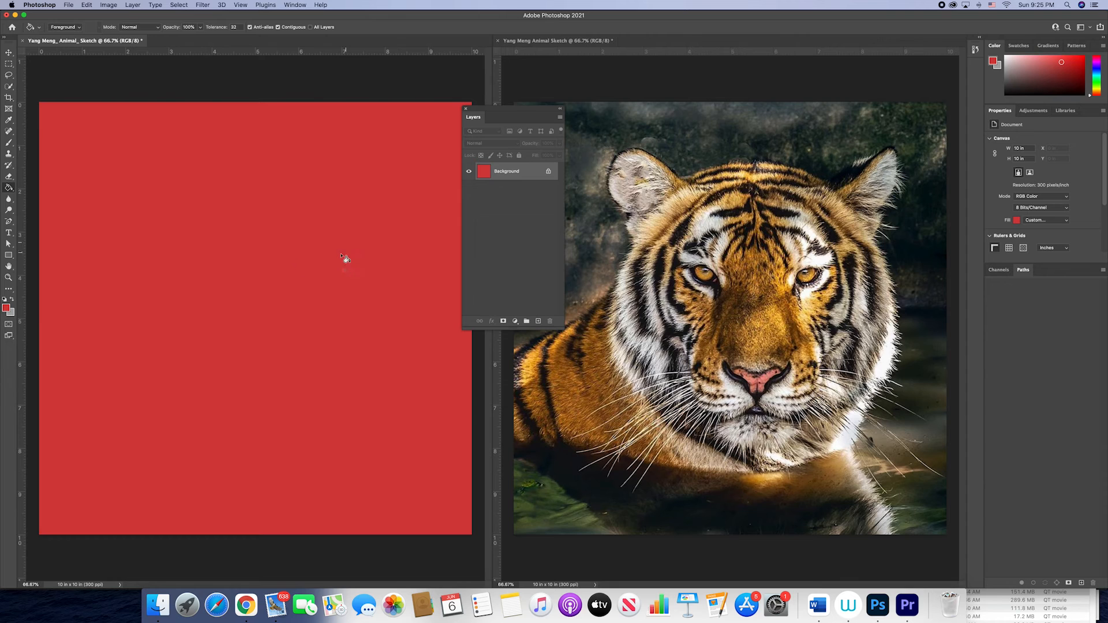
# Step: Set the foreground color to medium gray #7a7a7a and fill the sketch canvas with it using the Paint Bucket
pyautogui.click(6, 310)
pyautogui.moveTo(457, 275); pyautogui.dragTo(436, 293)
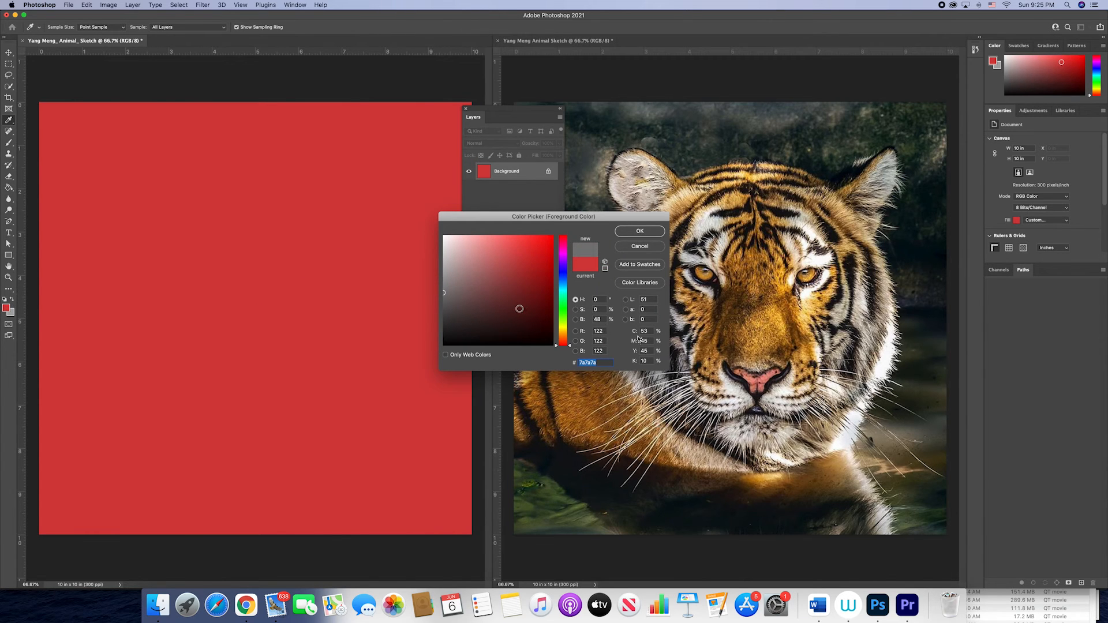
pyautogui.click(649, 233)
pyautogui.press('g')
pyautogui.click(124, 275)
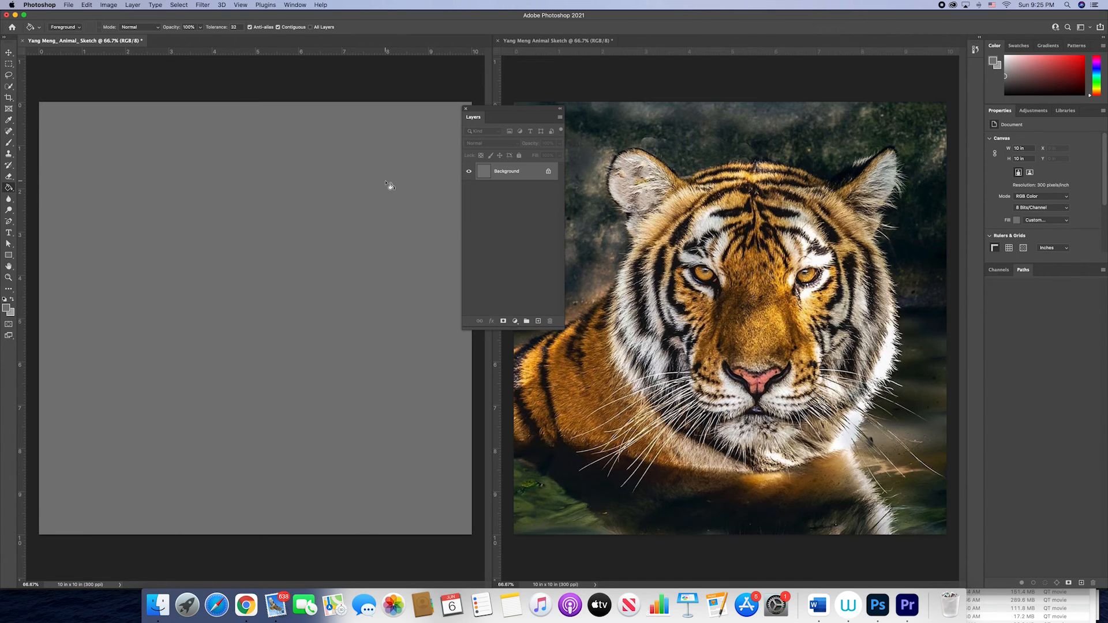
# Step: Add a guide layout of 10 columns and 10 rows to the gray sketch canvas
pyautogui.click(304, 6)
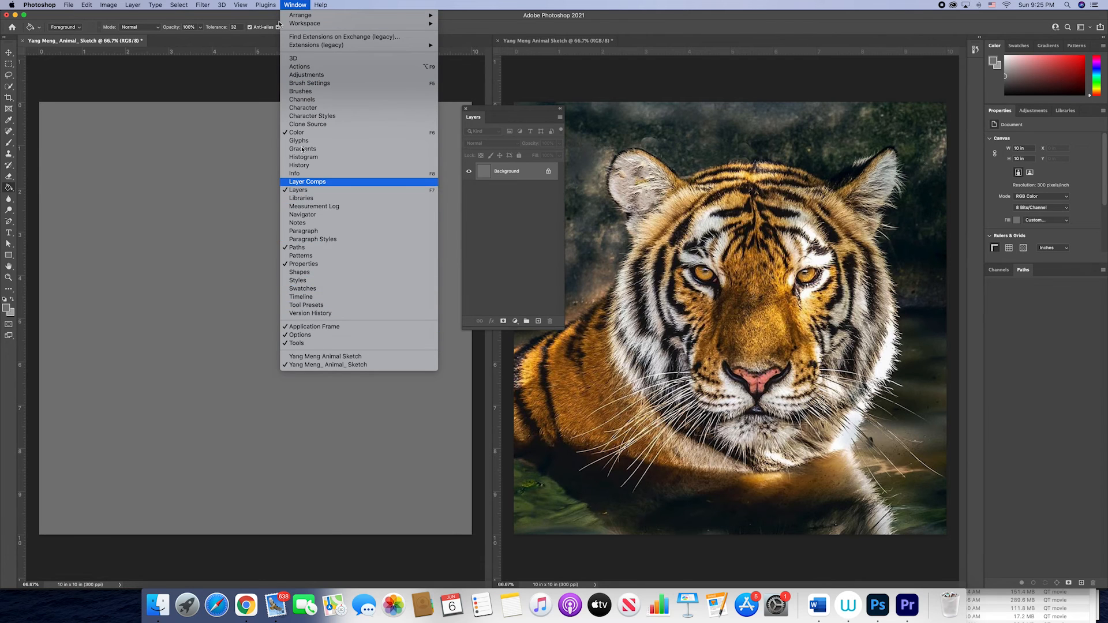
pyautogui.moveTo(241, 5)
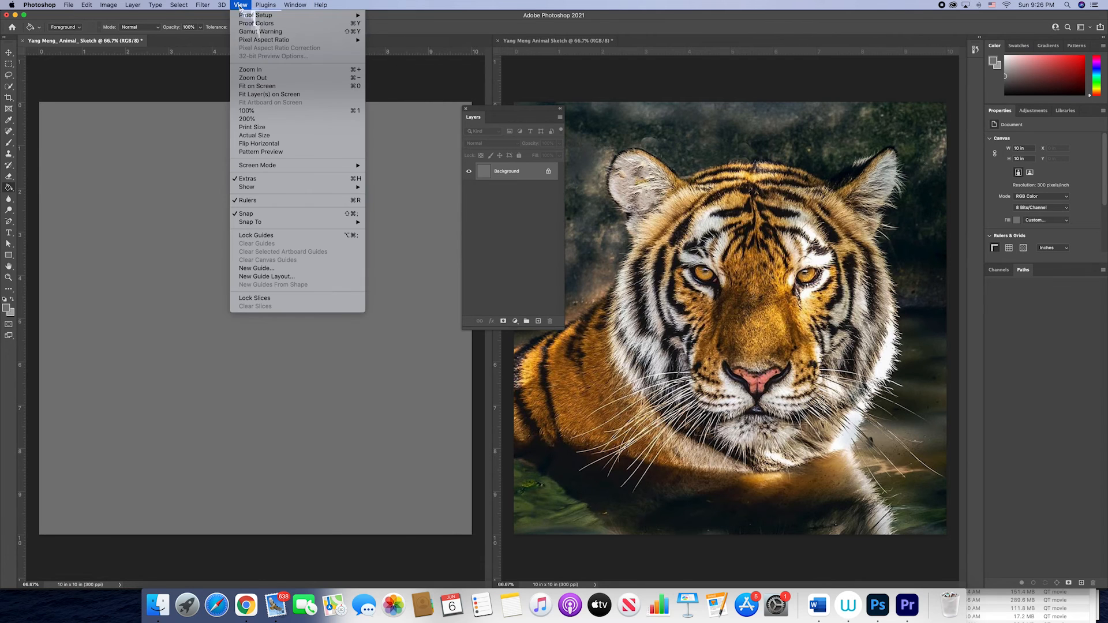
pyautogui.click(270, 278)
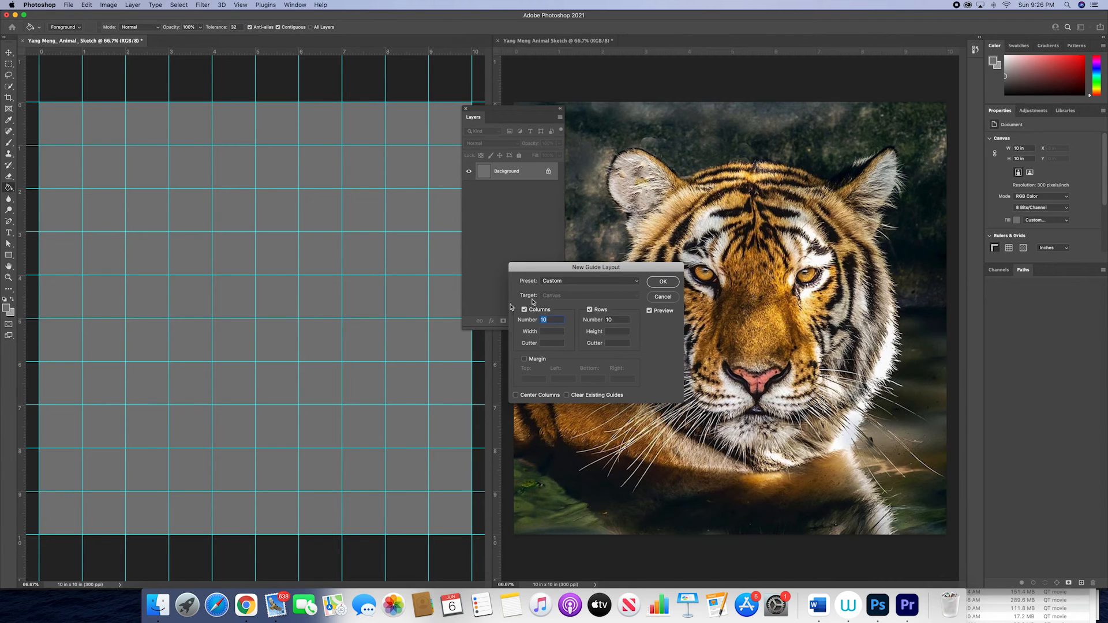
pyautogui.moveTo(584, 270); pyautogui.dragTo(308, 204)
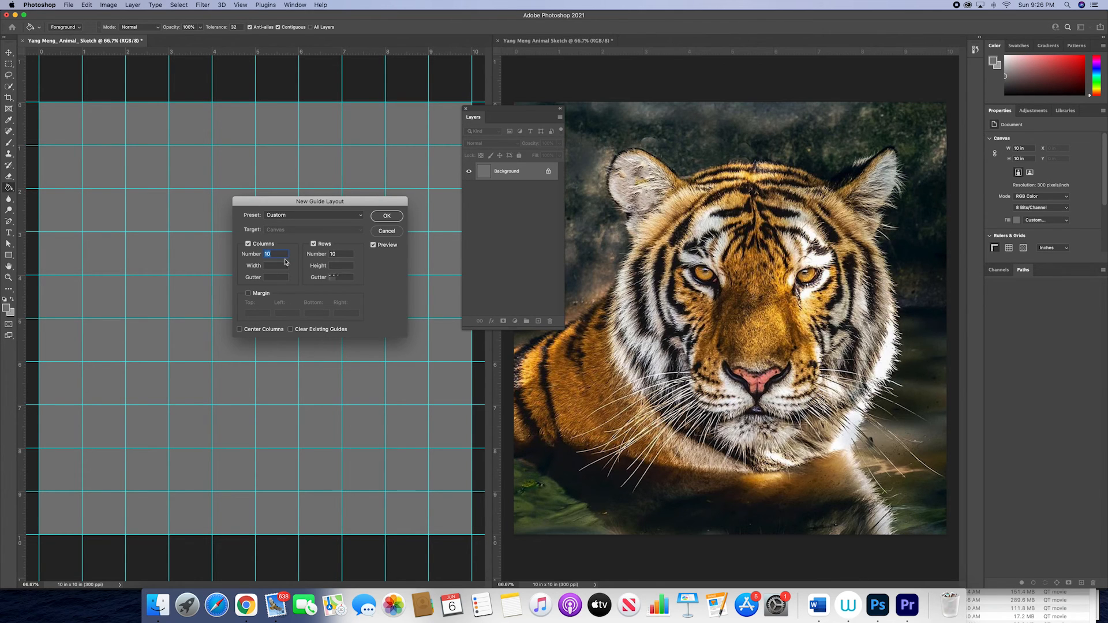
pyautogui.click(395, 218)
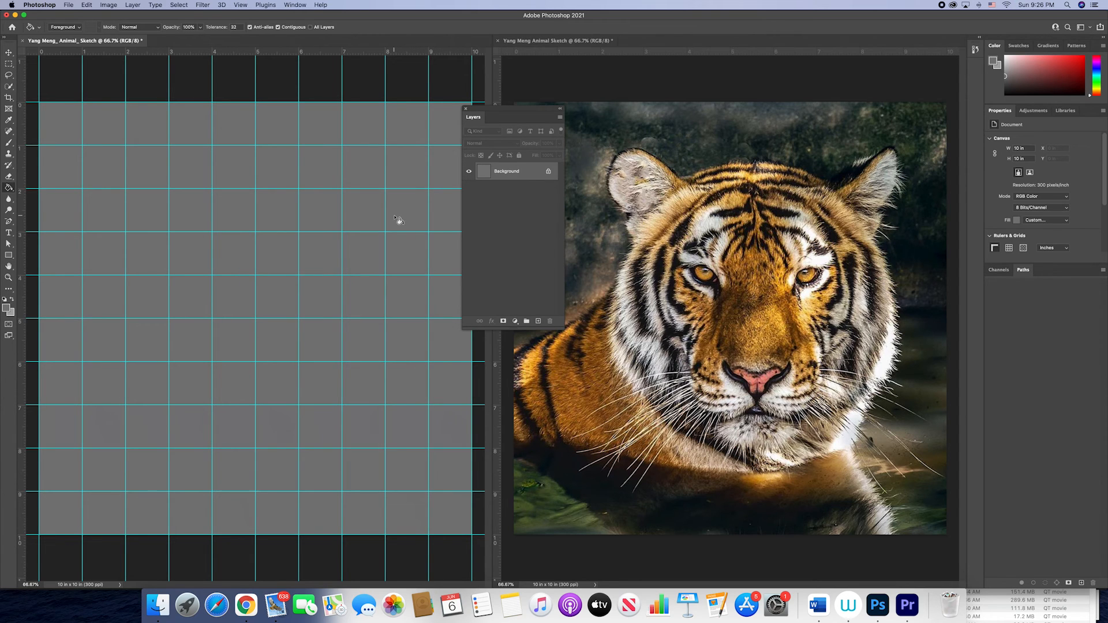
# Step: Apply a matching guide layout of 10 columns and 10 rows to the tiger photo document
pyautogui.click(641, 92)
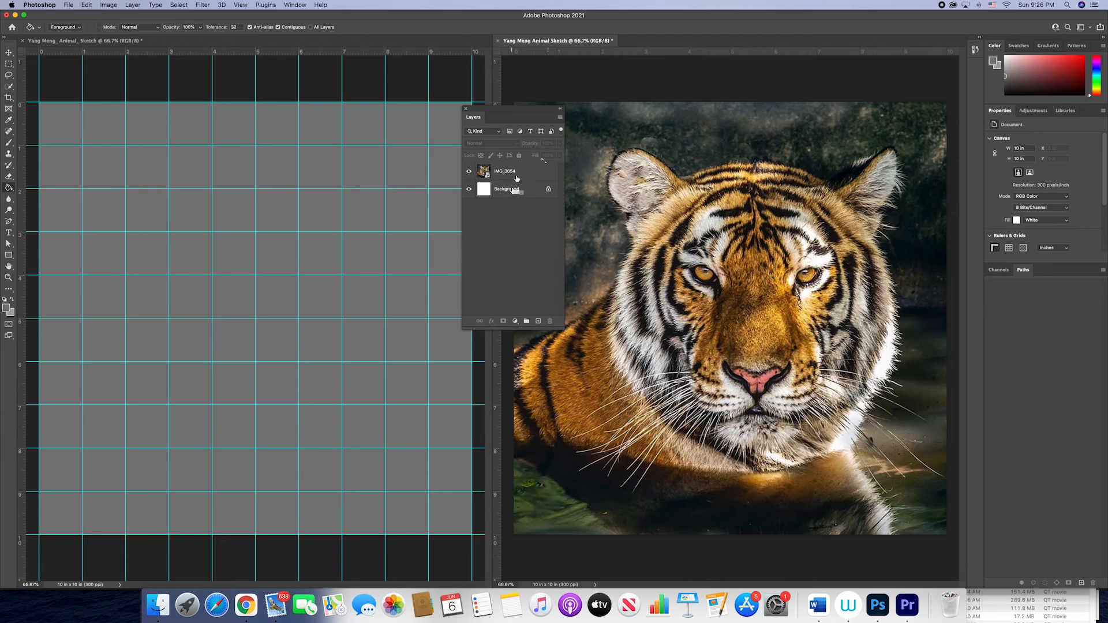
pyautogui.click(242, 5)
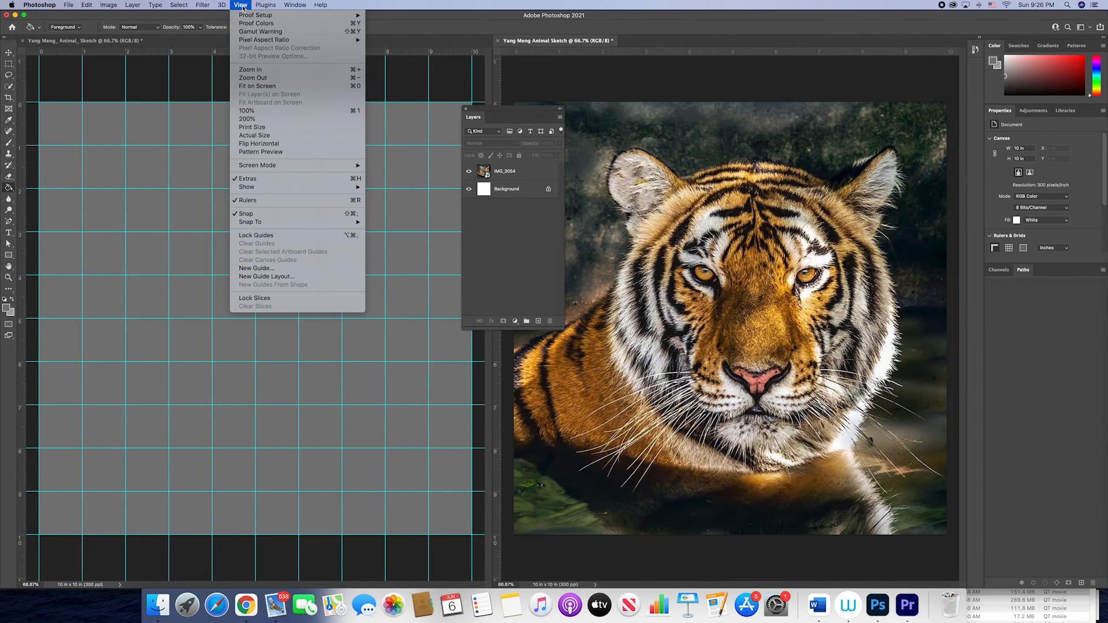
pyautogui.click(271, 276)
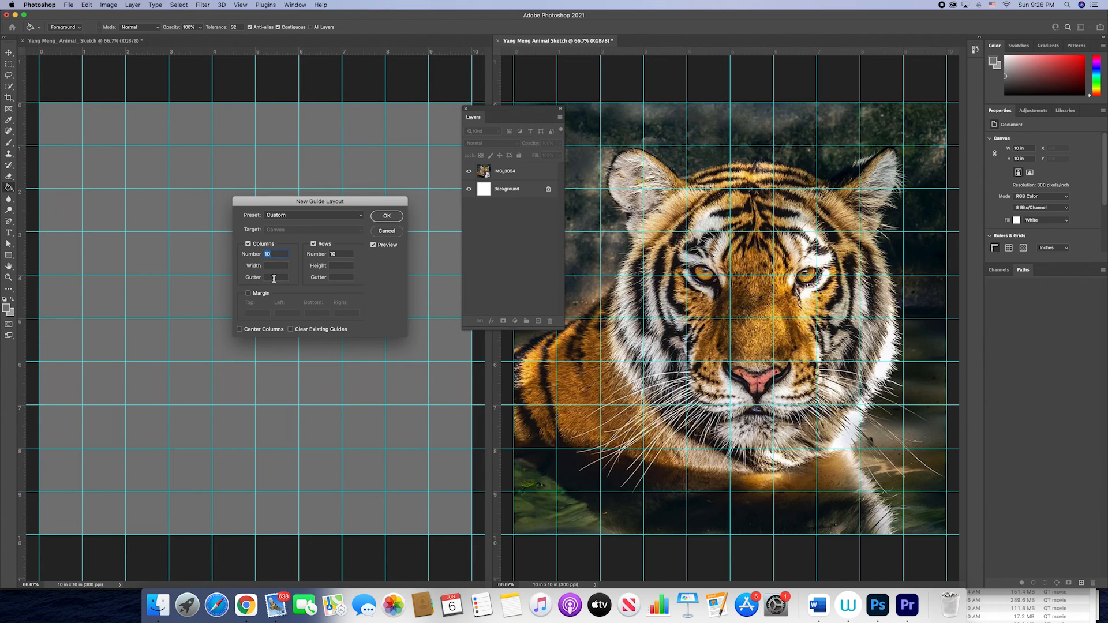
pyautogui.click(400, 217)
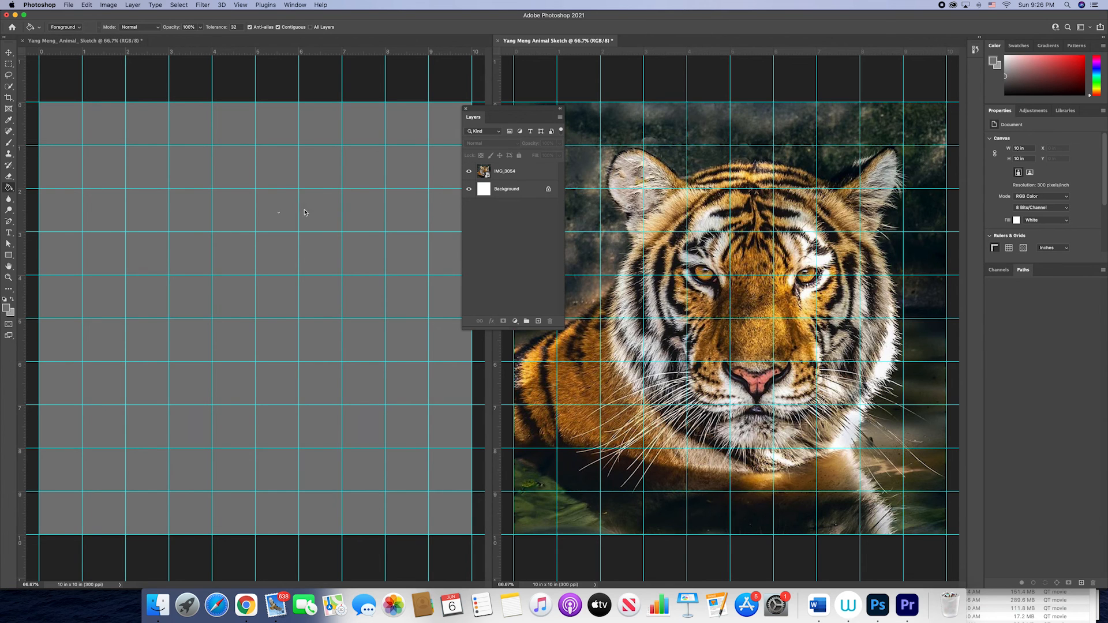
# Step: Create a new layer above the Background in the gray sketch document and name it "ref layer"
pyautogui.click(321, 81)
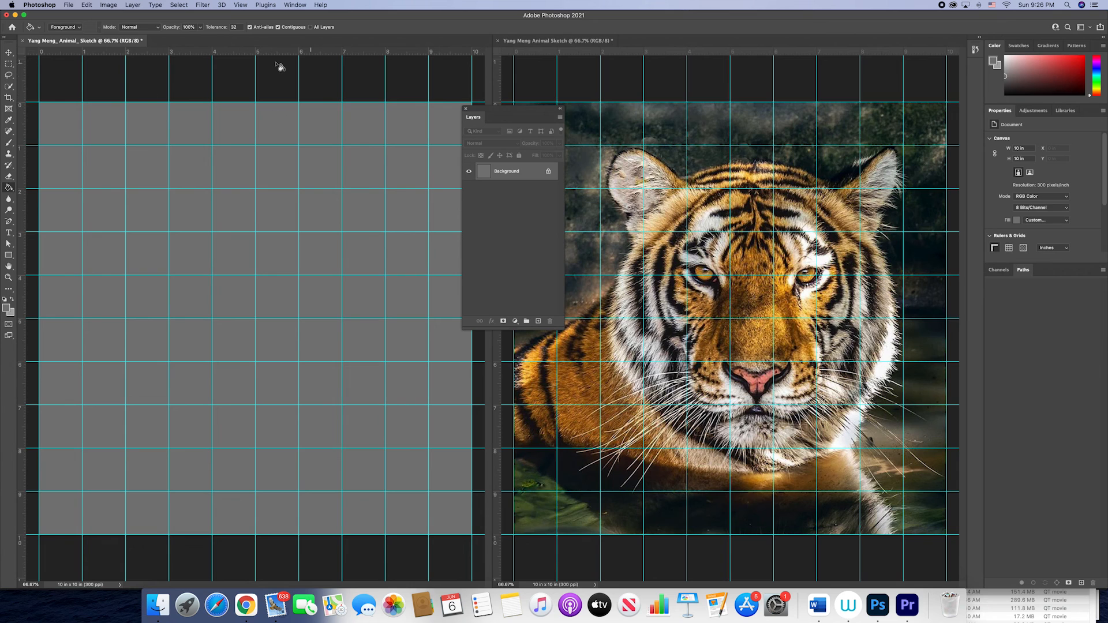
pyautogui.click(565, 43)
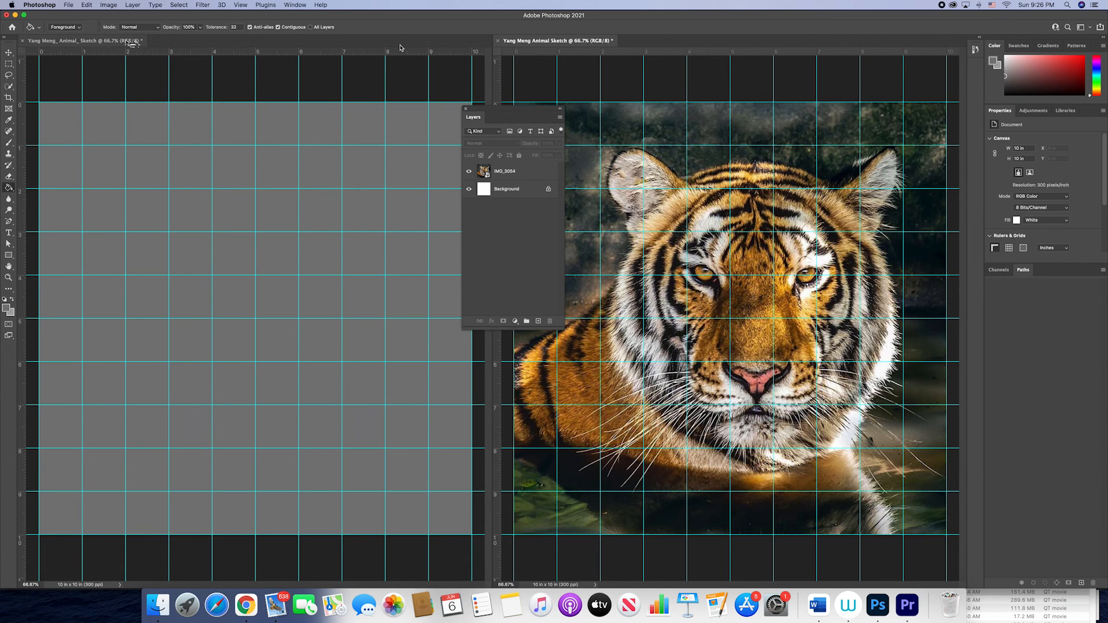
pyautogui.click(85, 43)
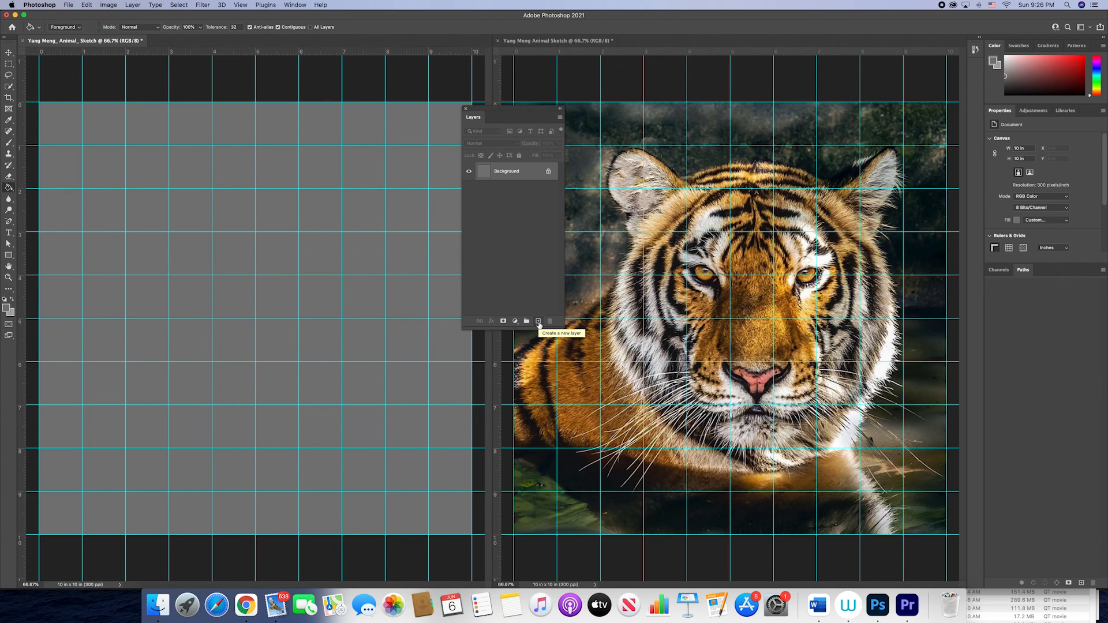
pyautogui.click(538, 321)
pyautogui.doubleClick(503, 171)
pyautogui.write('ref')
pyautogui.write(' lat')
pyautogui.write('er')
pyautogui.press('Return')
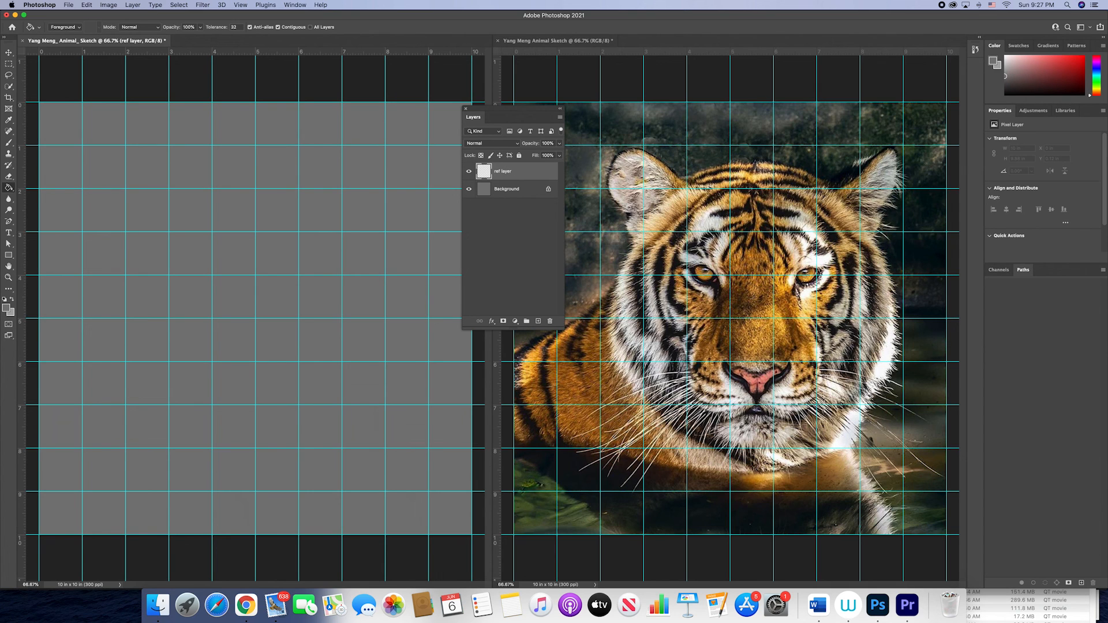